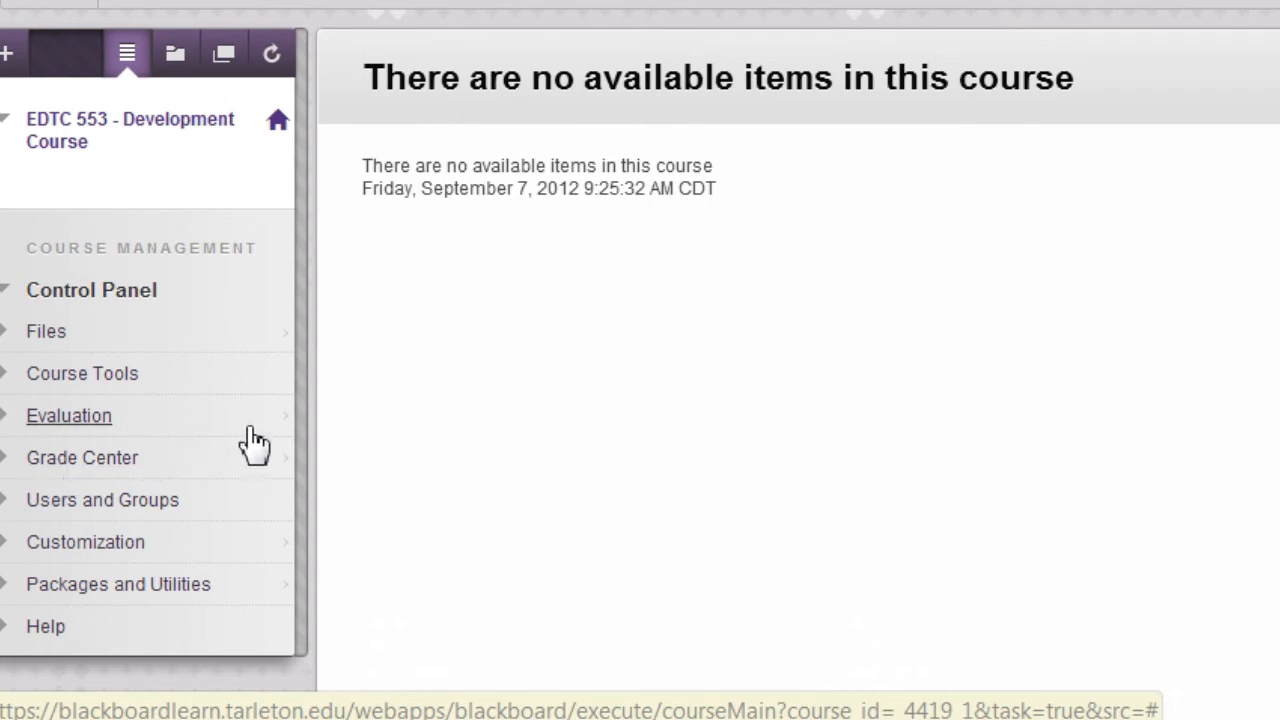
- Open the web folder setup instructions for the STU-CRS-DEV-EDTC-553-021 course files and copy the current web address
click(50, 338)
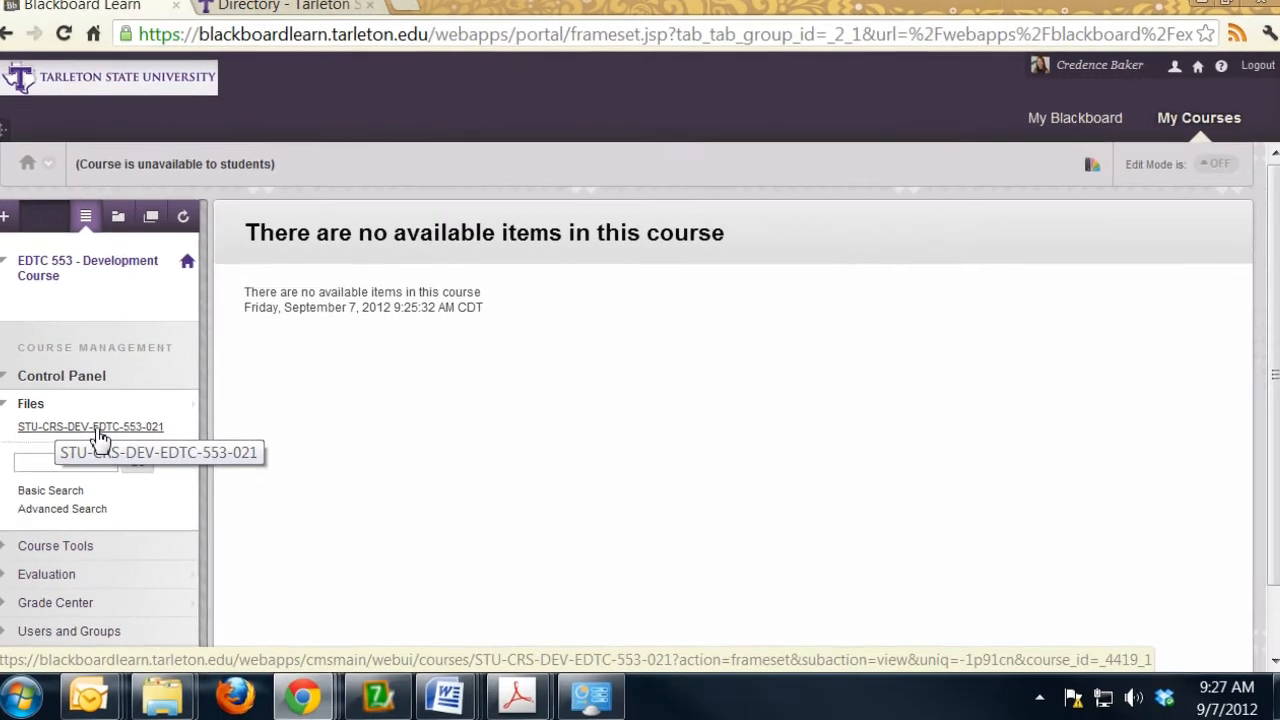
click(145, 369)
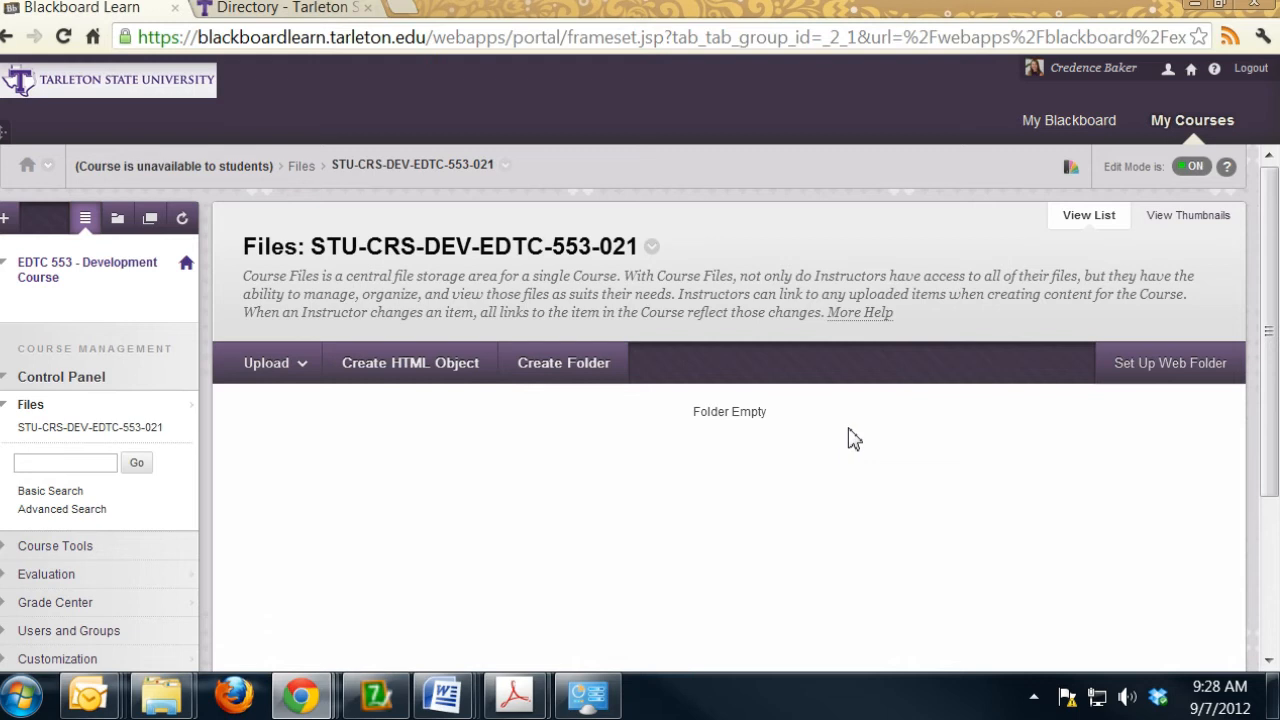
click(1157, 374)
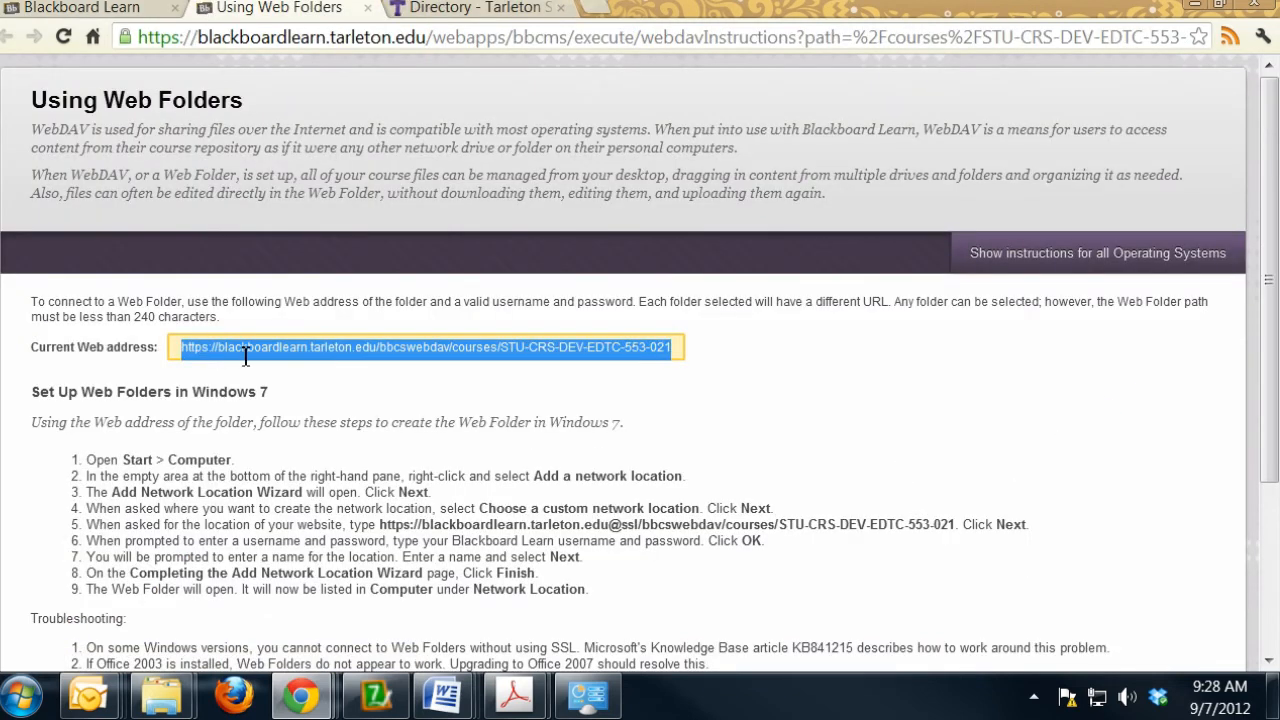
right_click(388, 357)
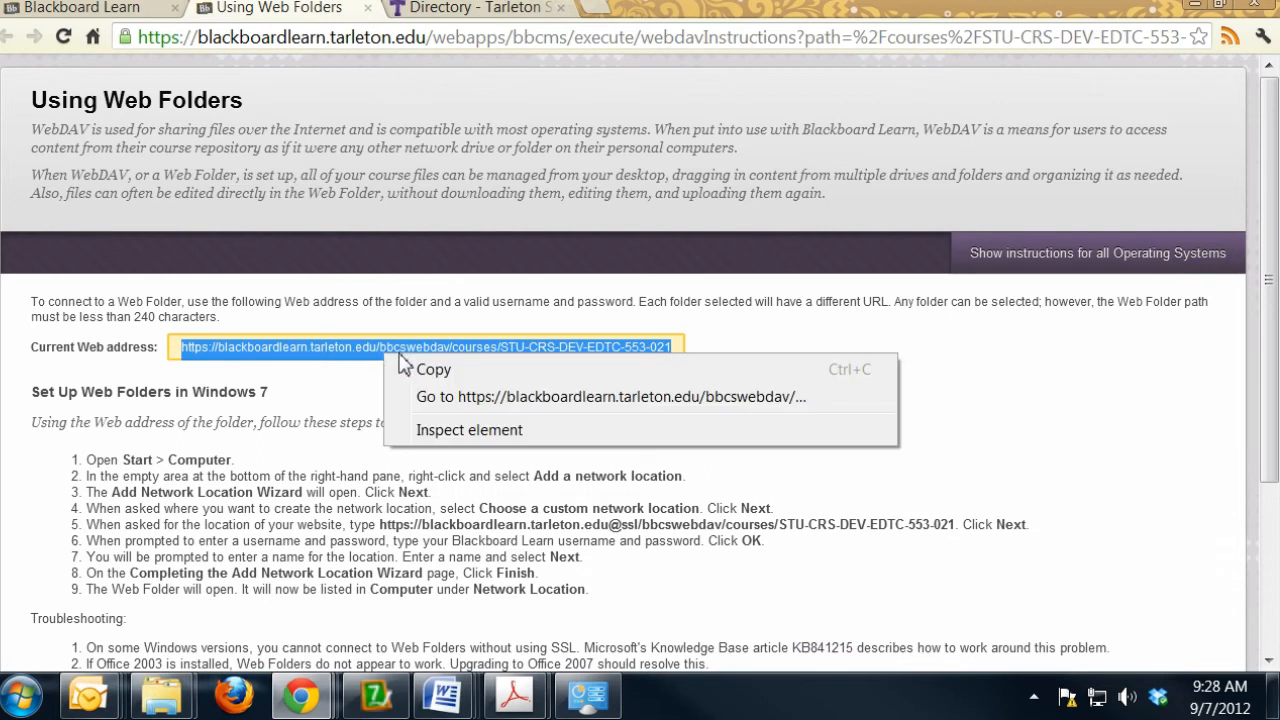
click(425, 372)
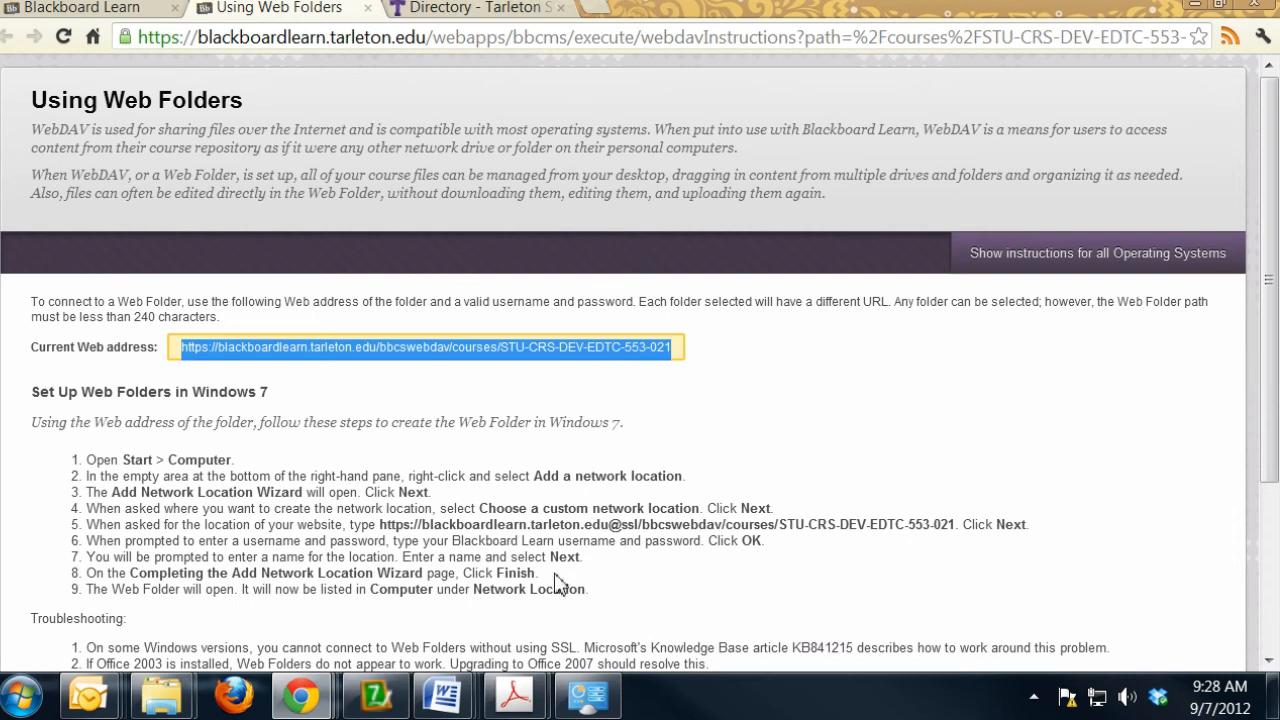
- Start adding a network location from the Windows Computer window and choose a custom network location
click(23, 700)
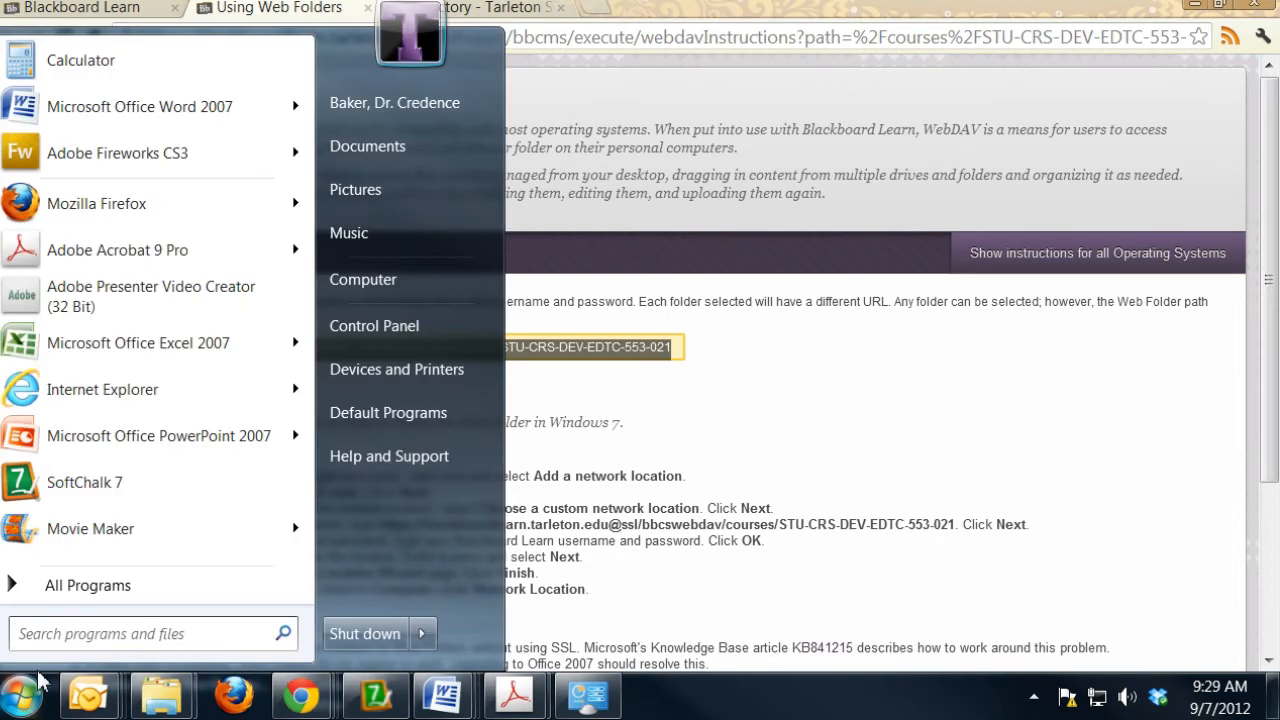
click(362, 280)
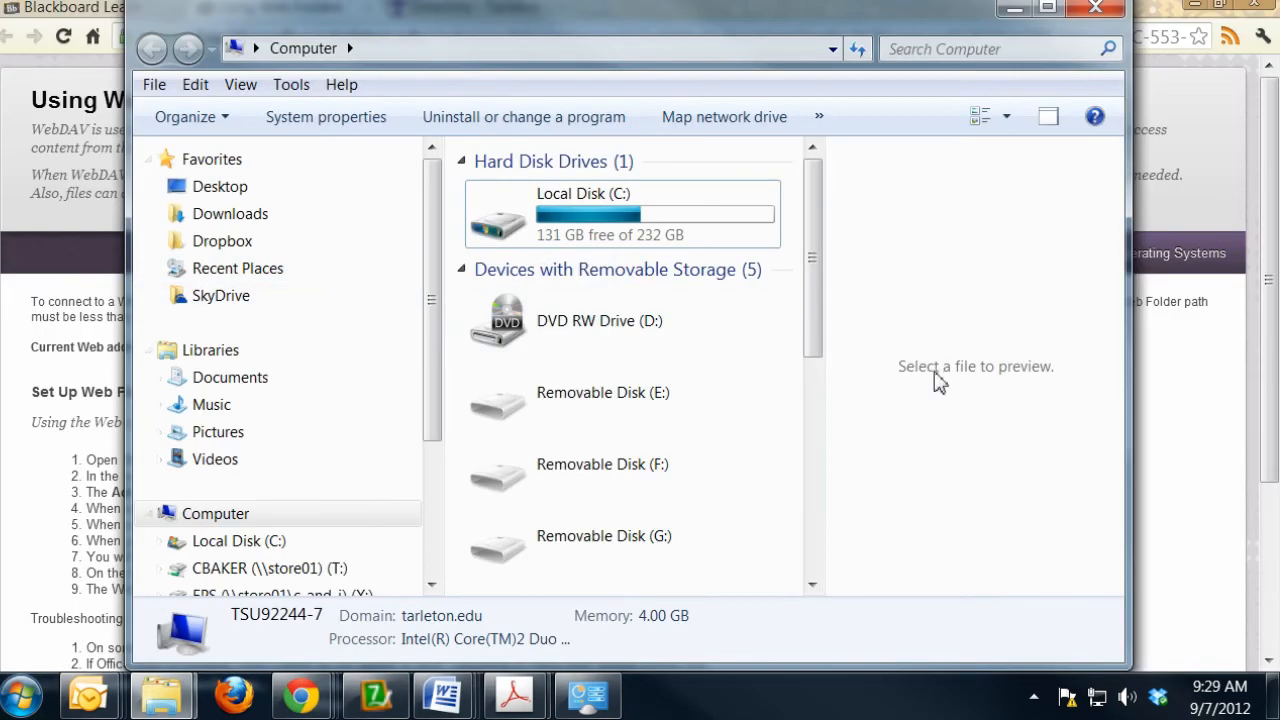
right_click(900, 406)
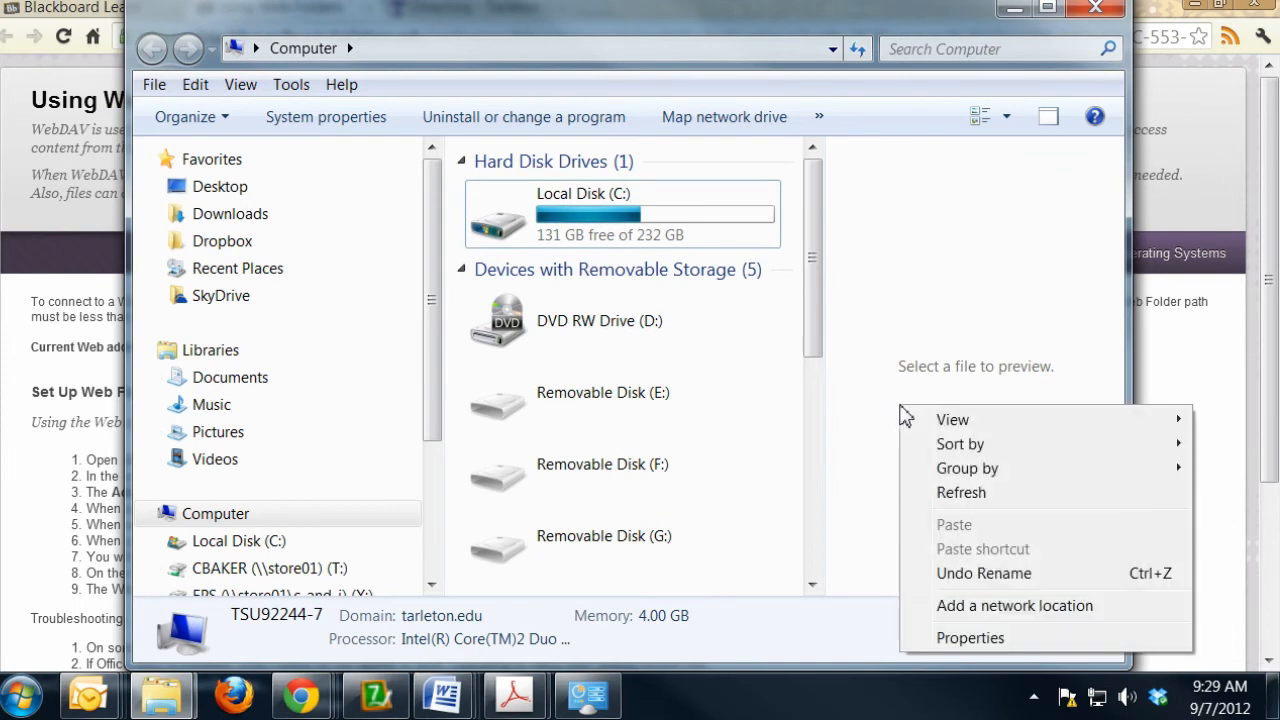
click(976, 607)
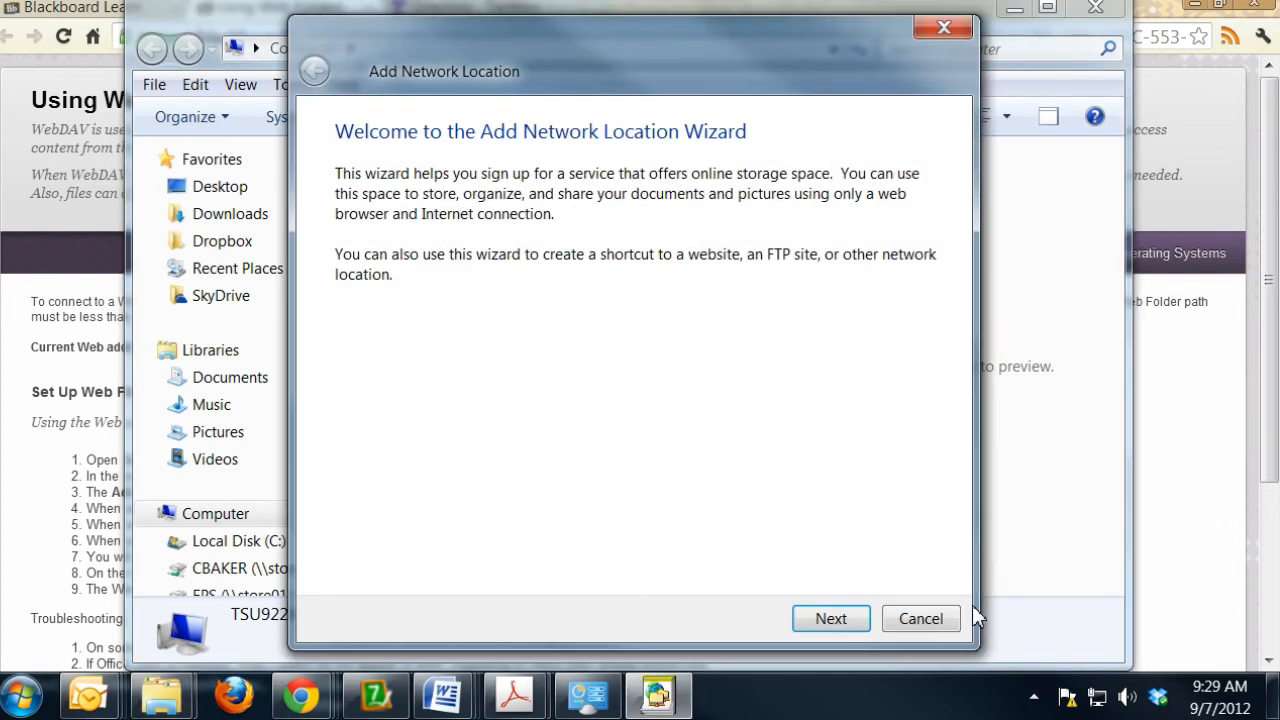
click(829, 618)
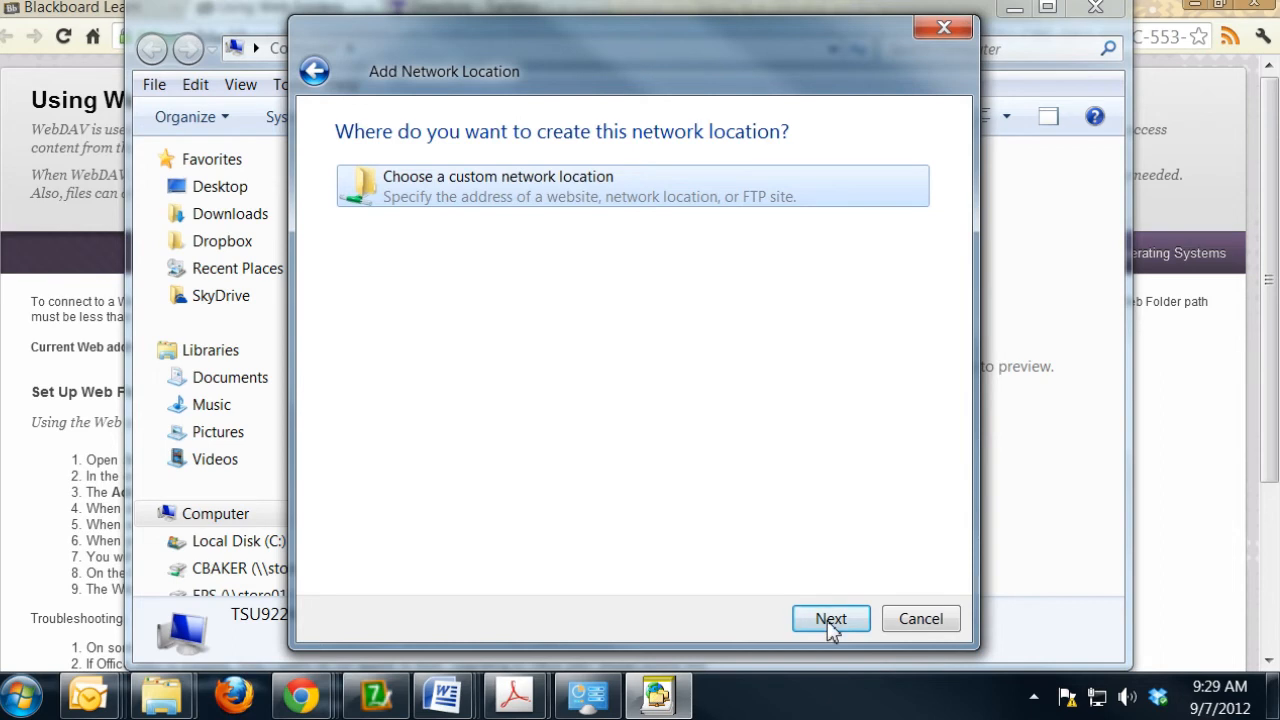
click(829, 618)
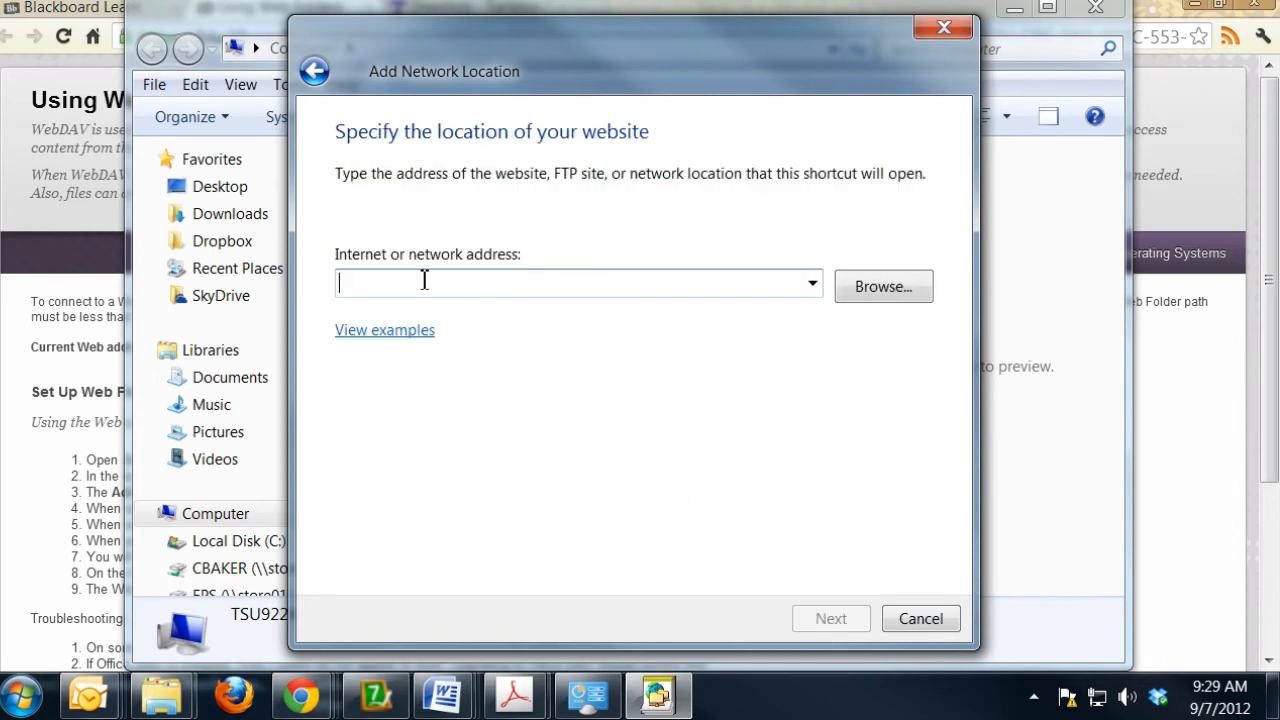
- Paste the copied course web address as the network location's internet address and submit it
right_click(424, 281)
click(466, 371)
drag(377, 288, 478, 290)
drag(602, 290, 801, 289)
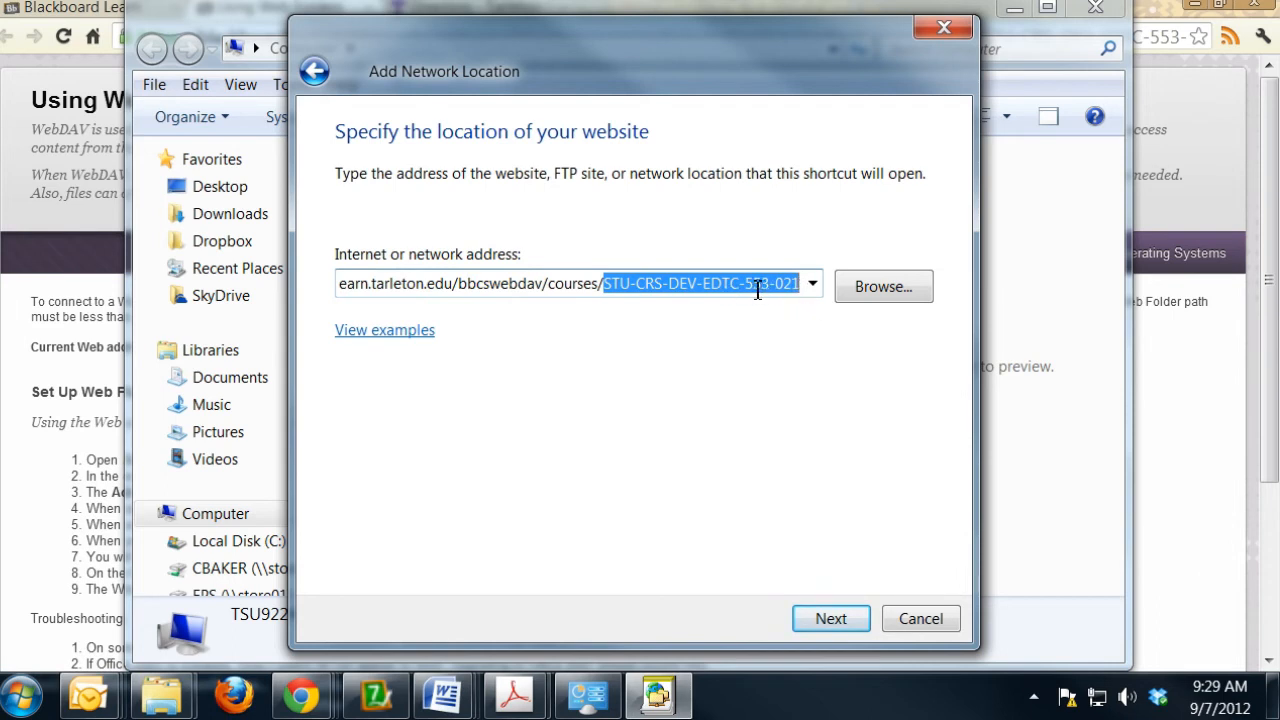
click(831, 619)
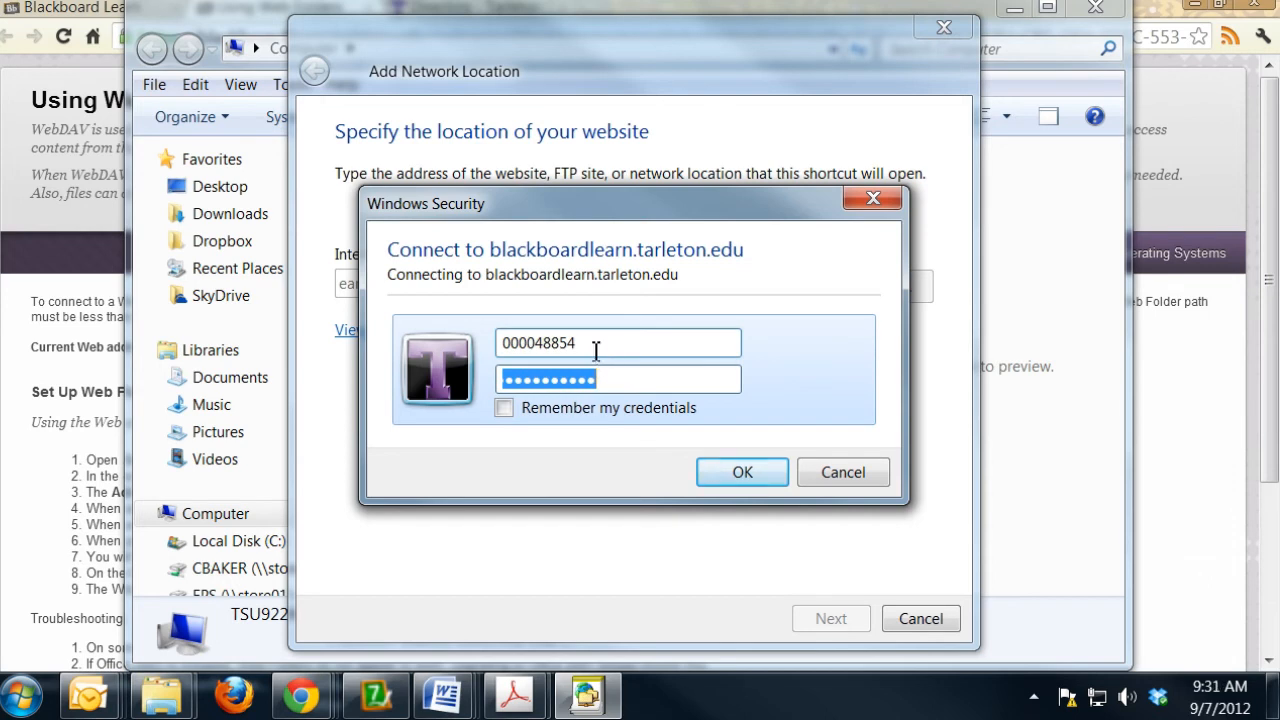
- Enter the account password for blackboardlearn.tarleton.edu, have the credentials remembered, and sign in
drag(595, 348, 492, 348)
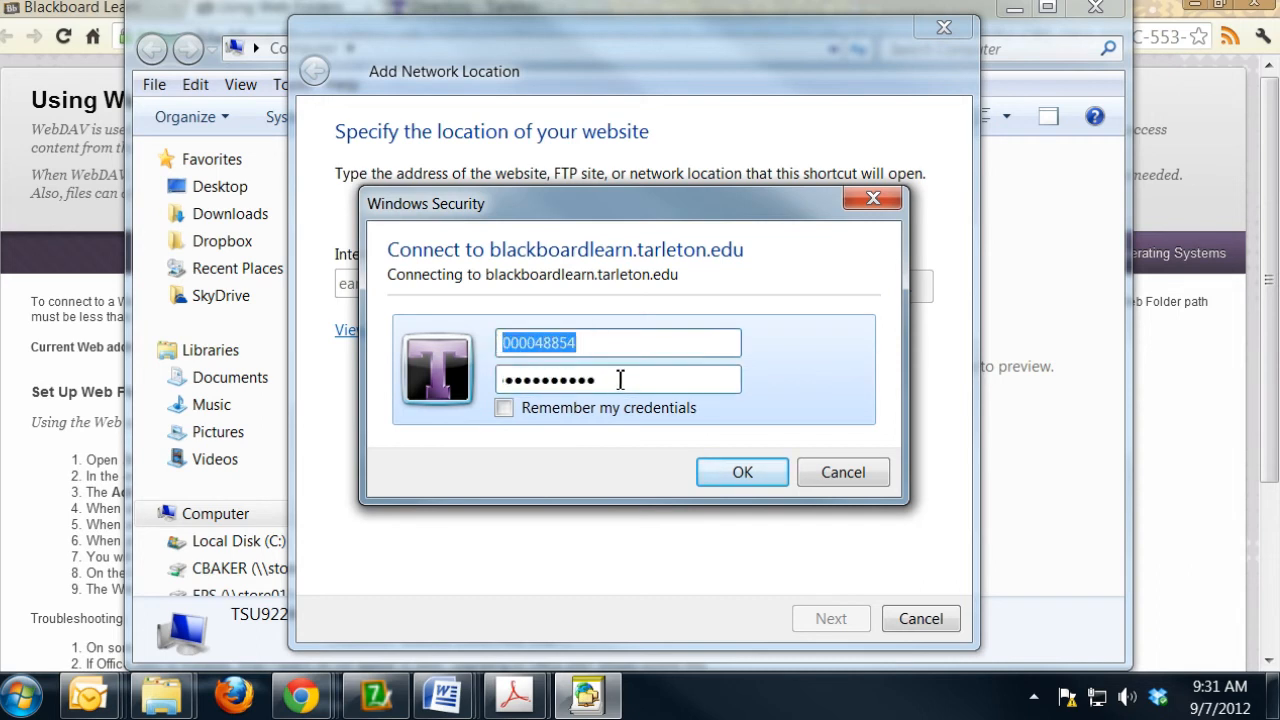
drag(620, 380, 441, 381)
text(••••••)
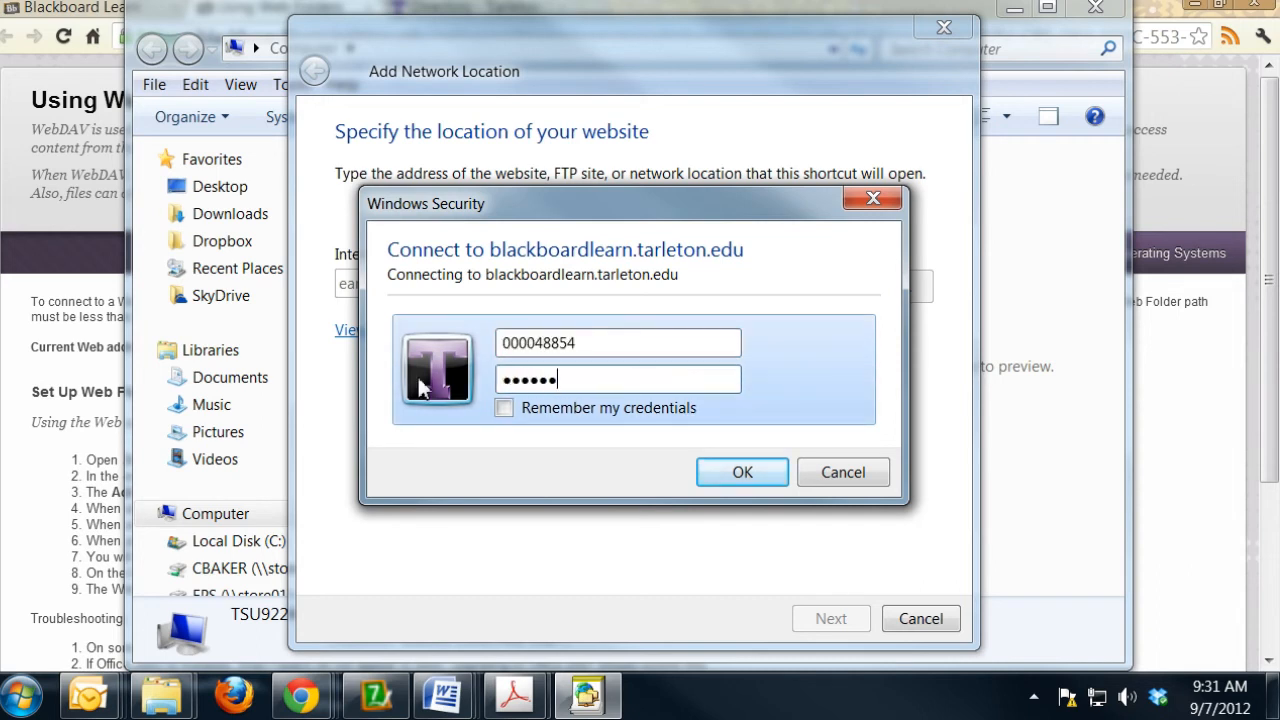
click(507, 410)
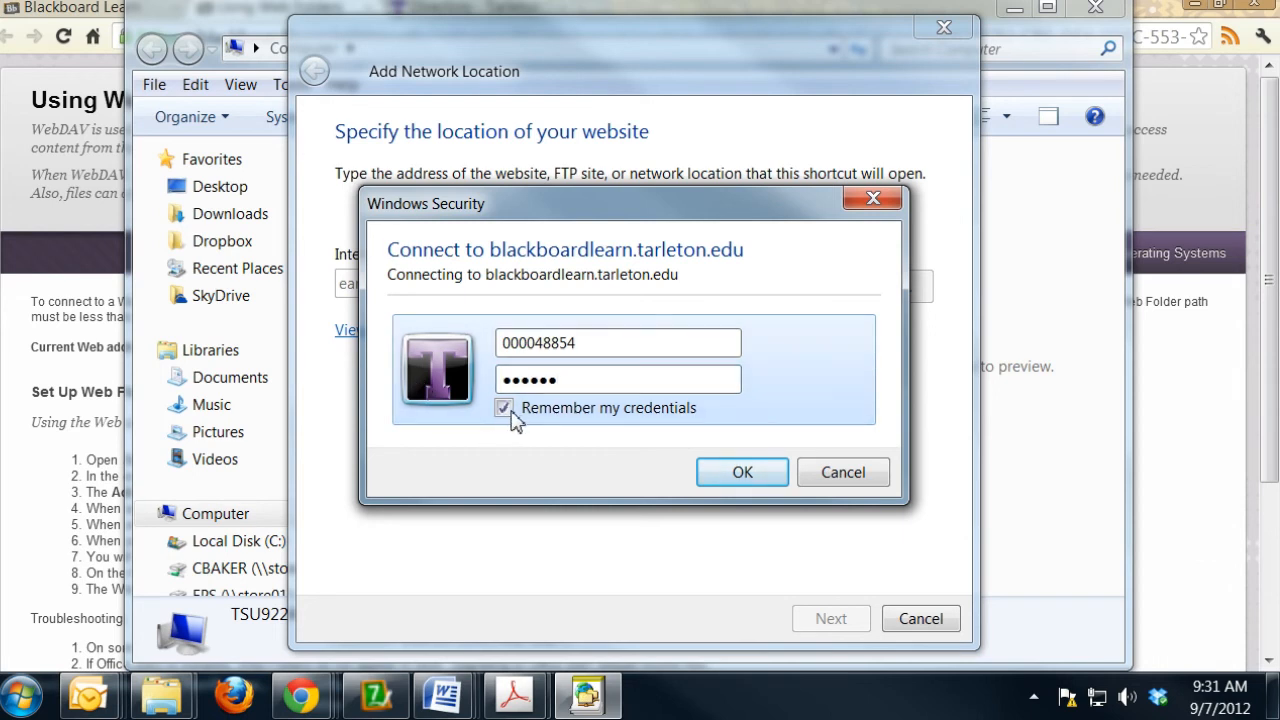
click(743, 480)
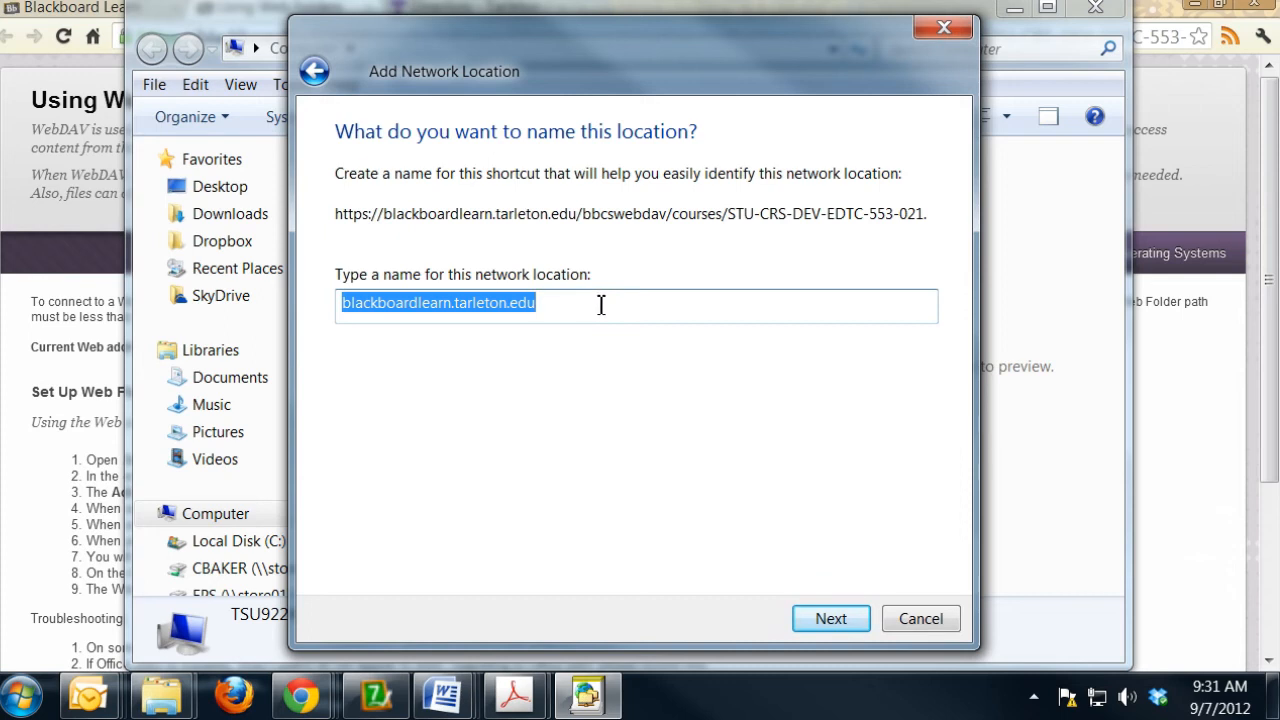
- Name the network location MyDevelopmentCourse and finish the wizard so that the location opens
text(YH)
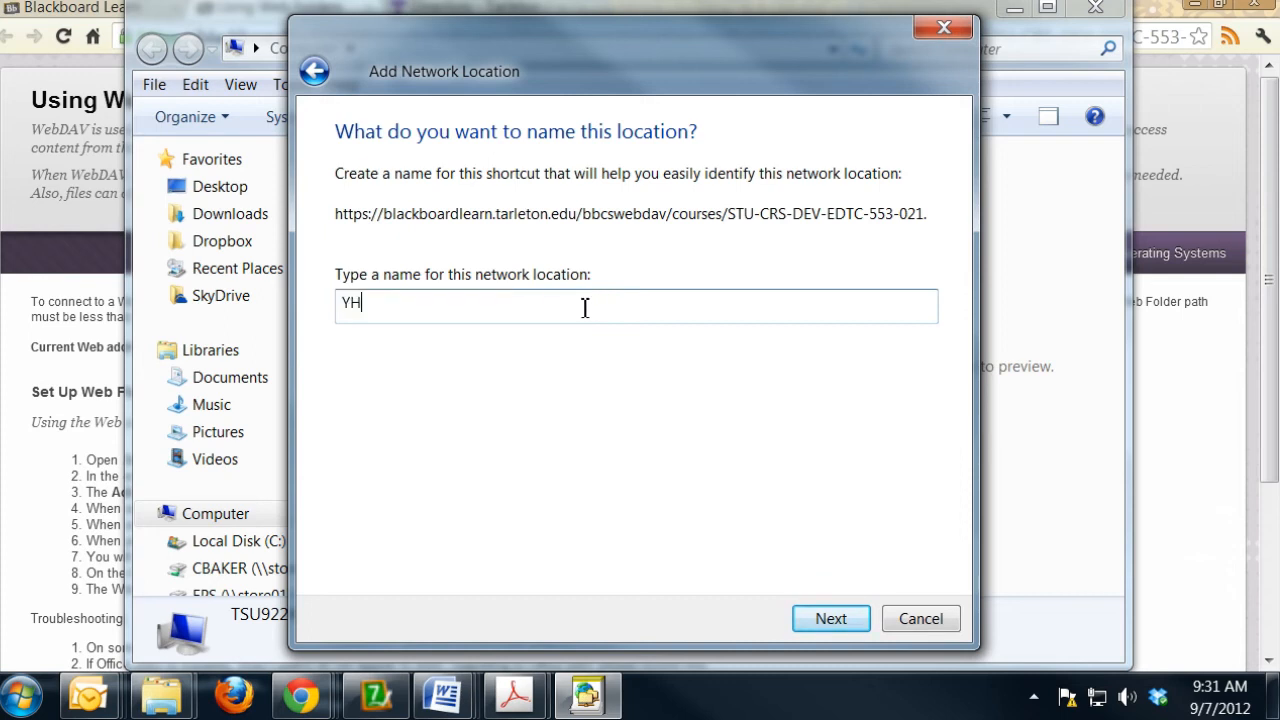
key(BackSpace)
key(BackSpace)
key(BackSpace)
text(MyDevelopmentCourse)
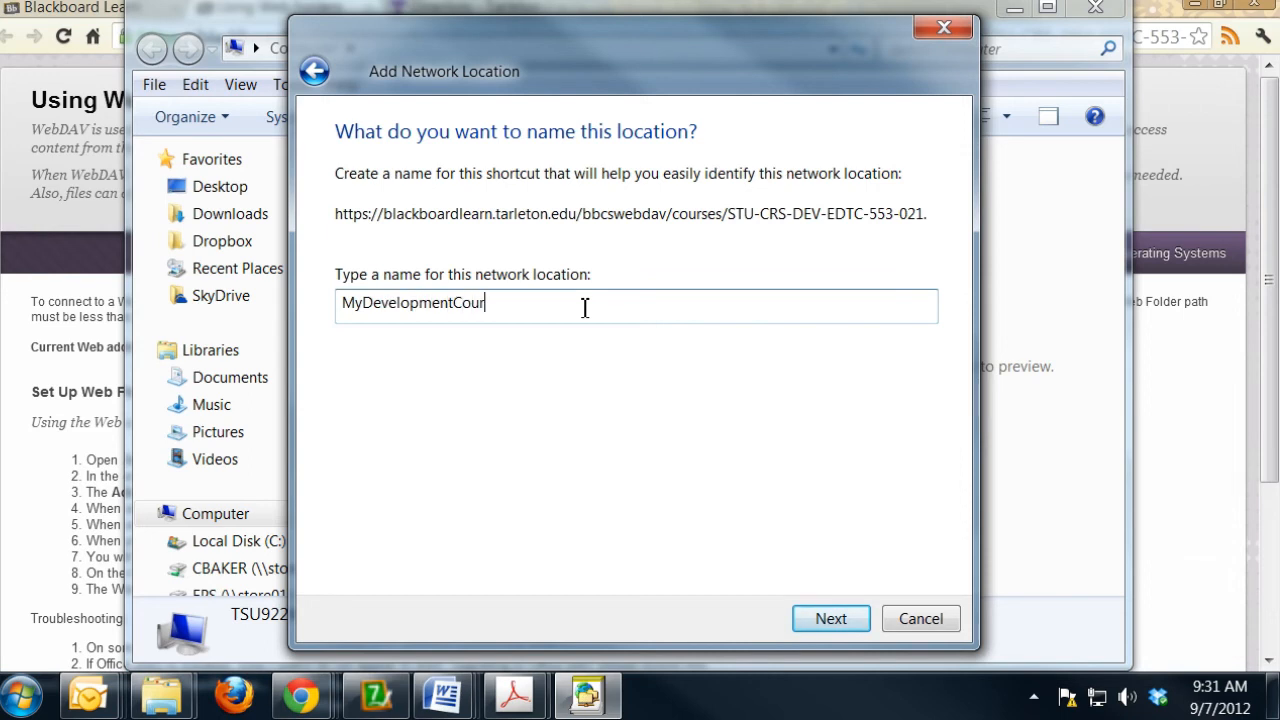
click(831, 619)
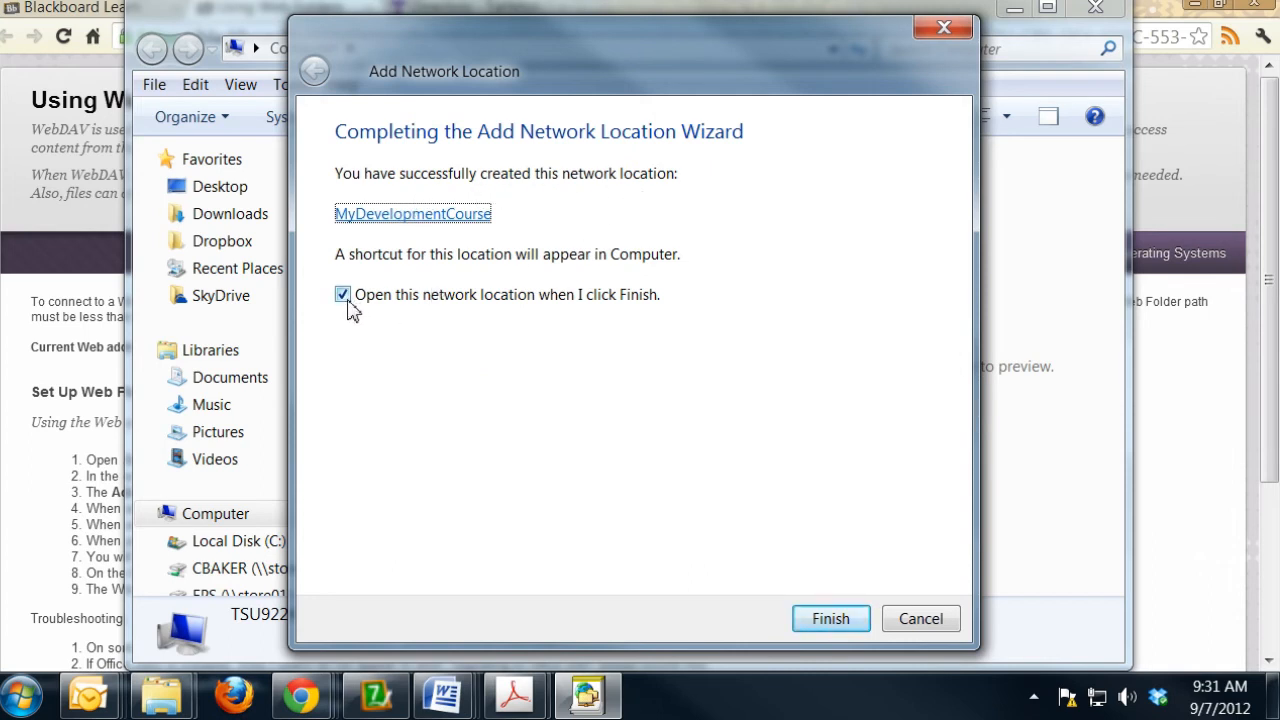
click(832, 619)
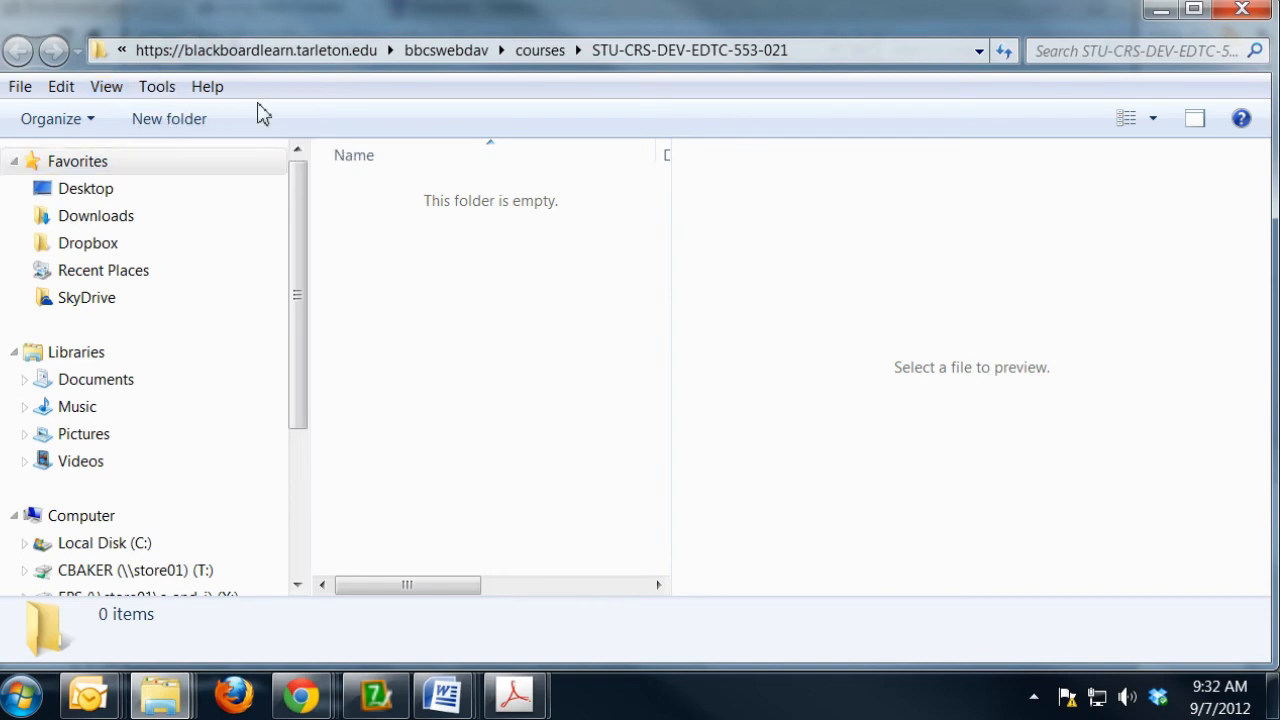
- Create a folder named Course_Information in the course's web folder and open it
click(187, 130)
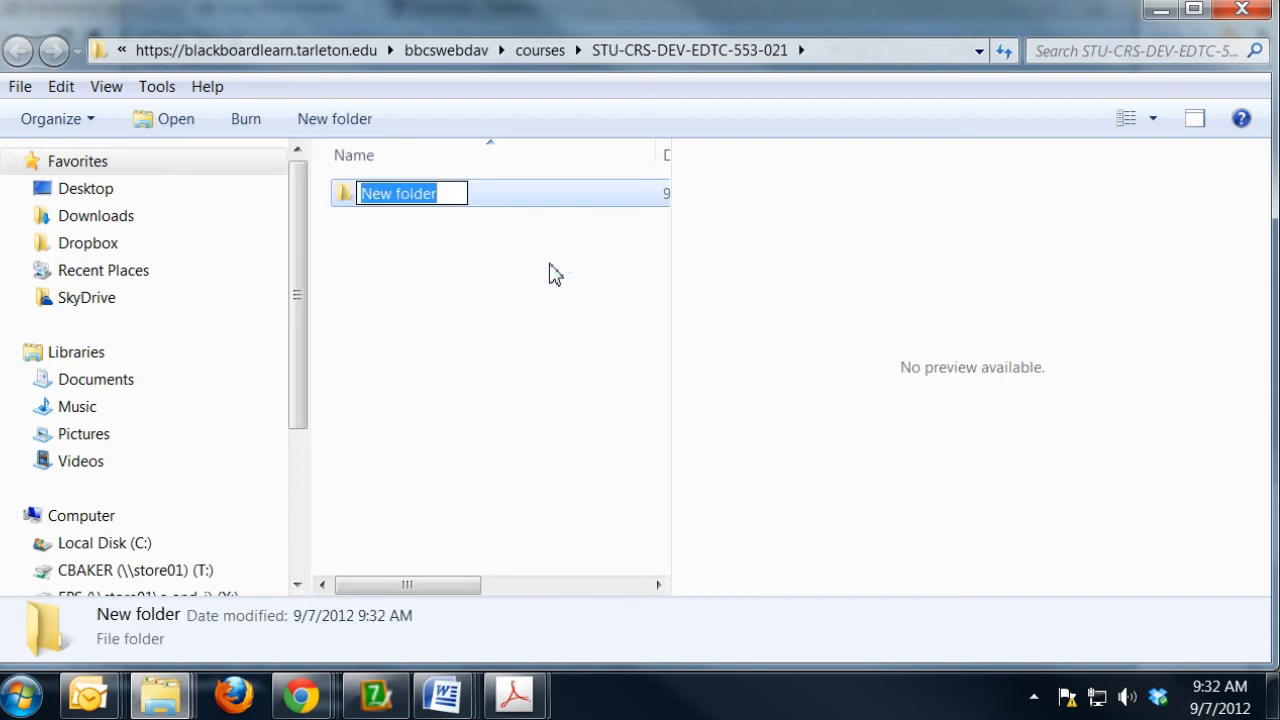
text(C)
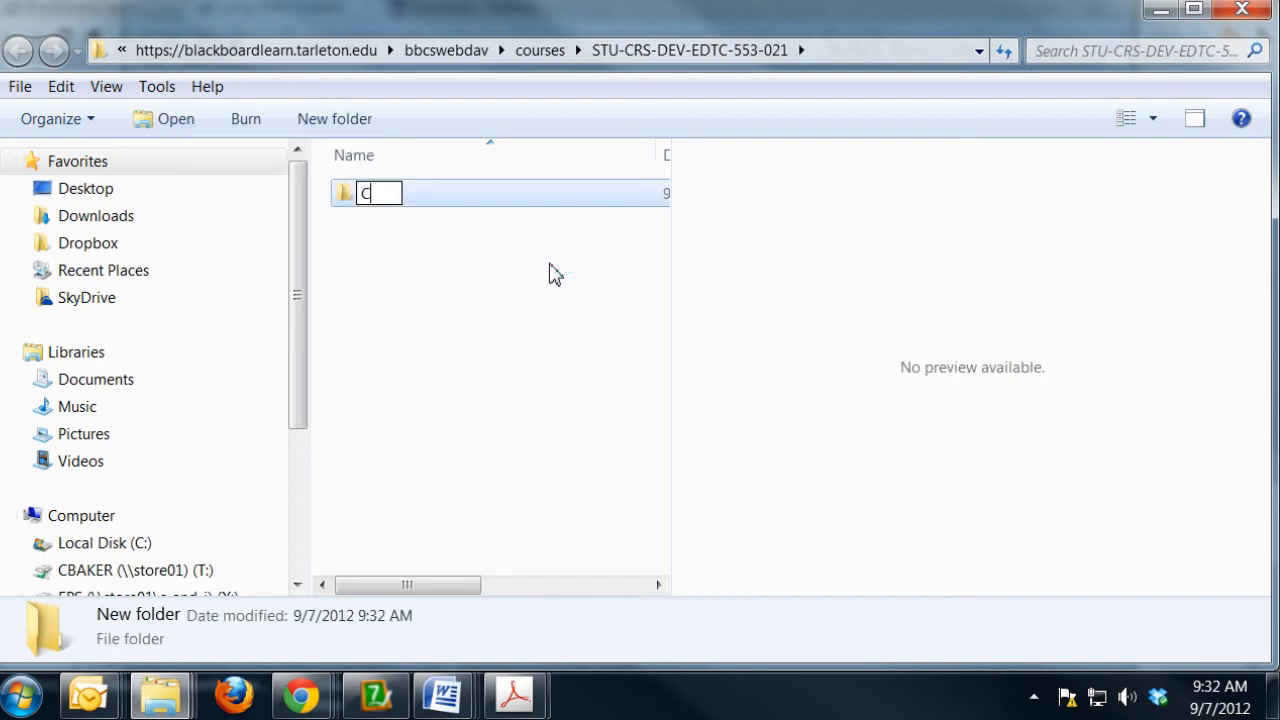
text(ourse_Information)
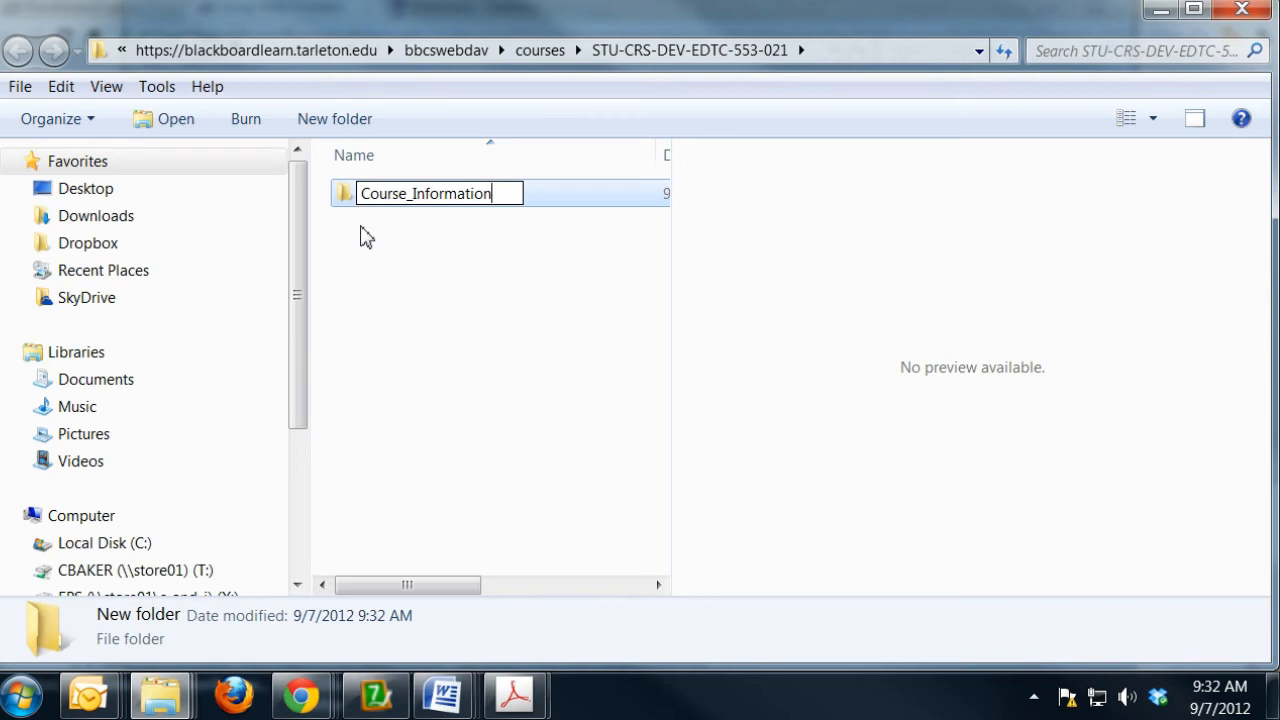
click(428, 267)
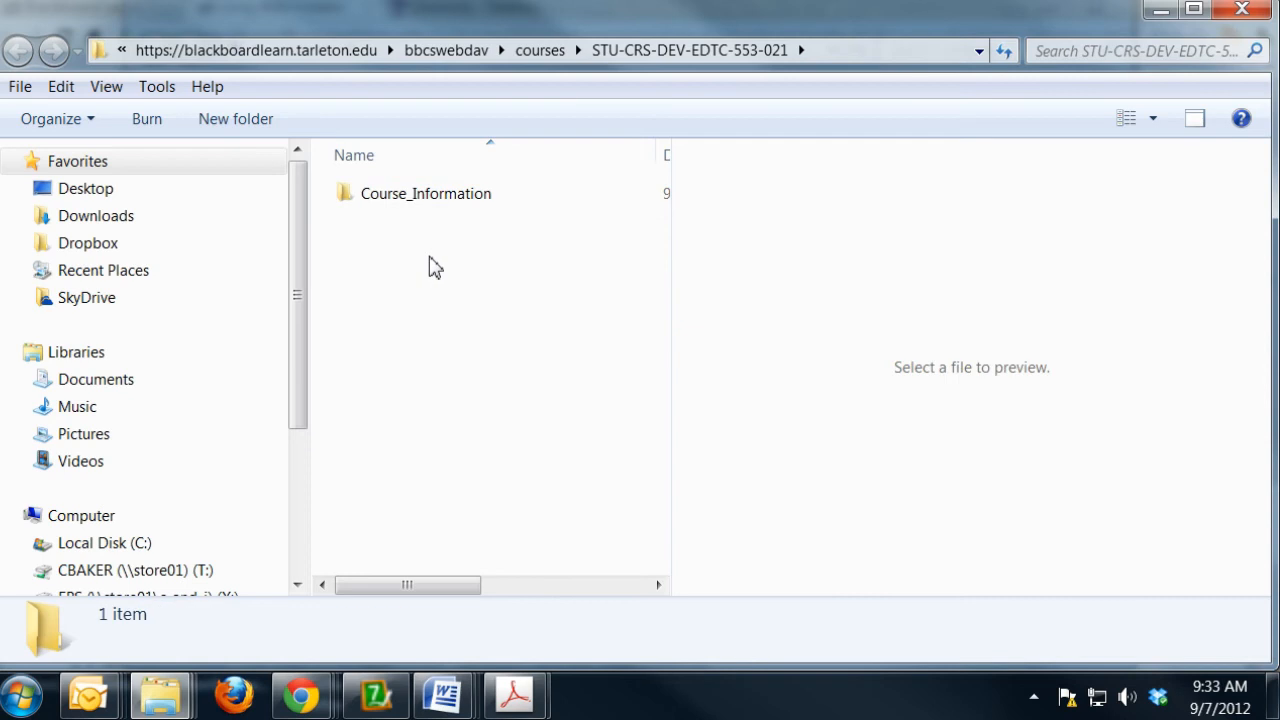
click(346, 198)
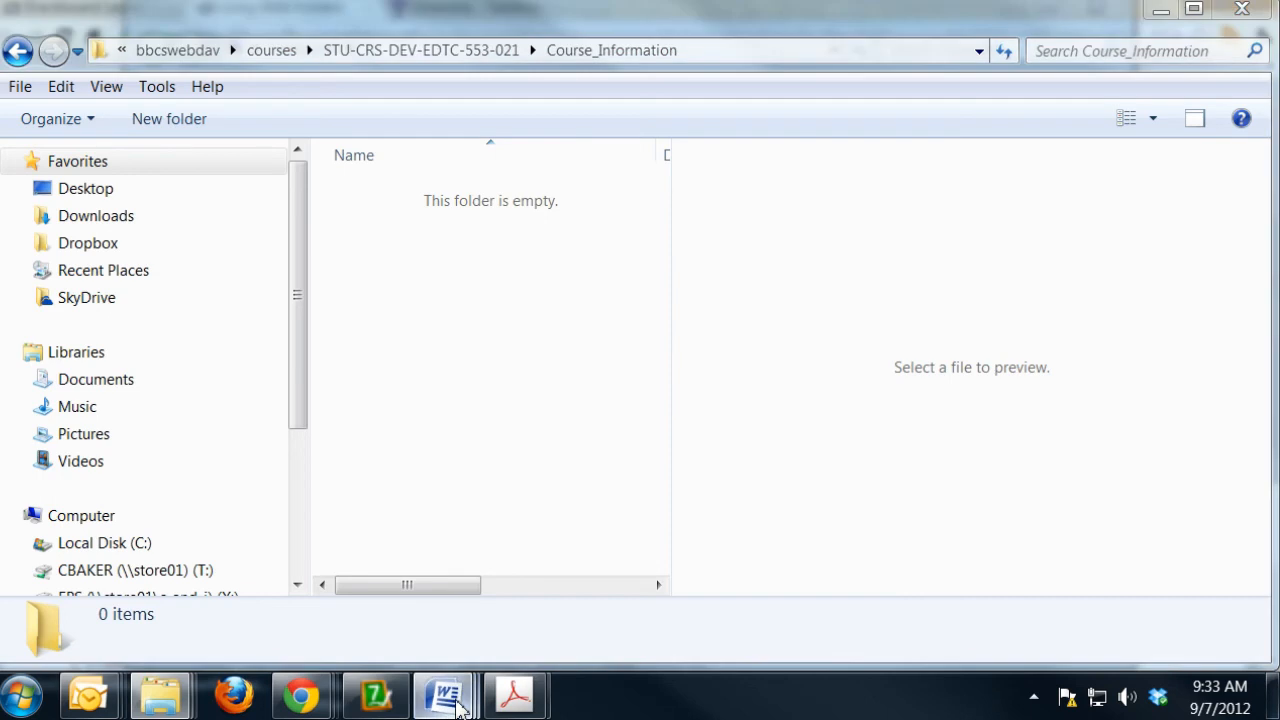
- Switch to the EDTC_553_Syllabus document in Word and place its reduced window over the empty Course_Information folder
mouse_move(462, 700)
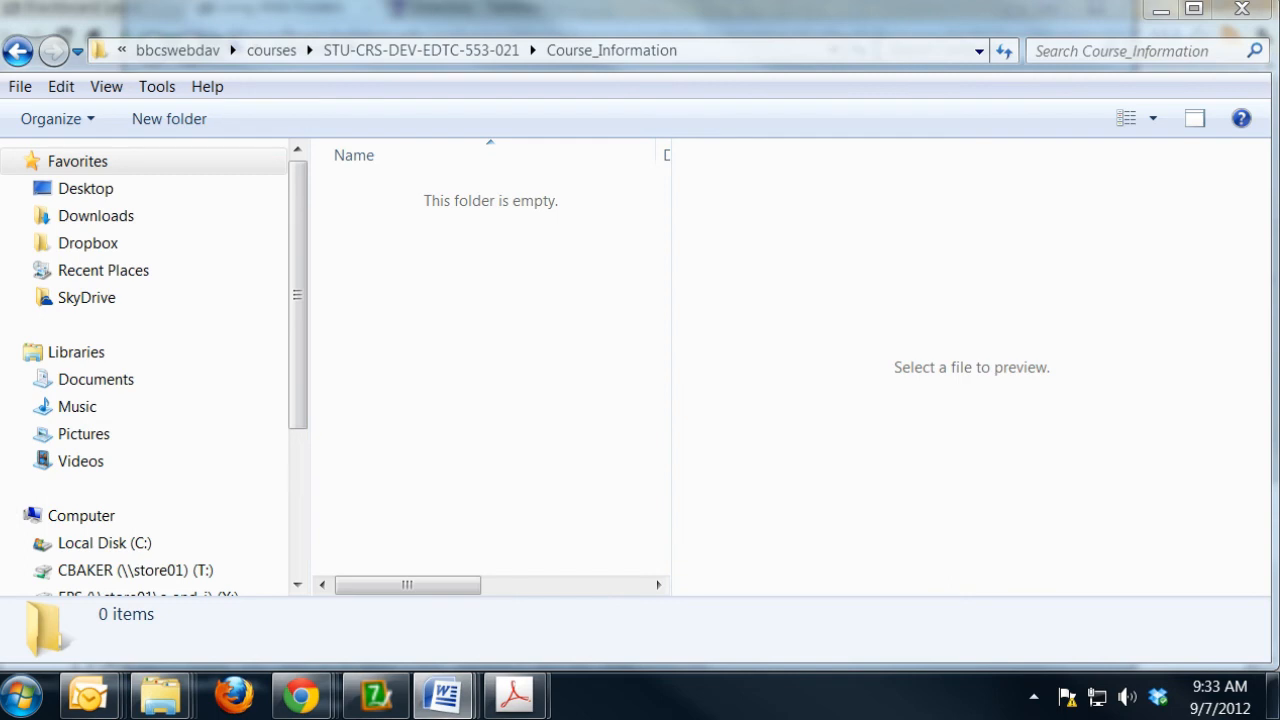
drag(1279, 92, 521, 130)
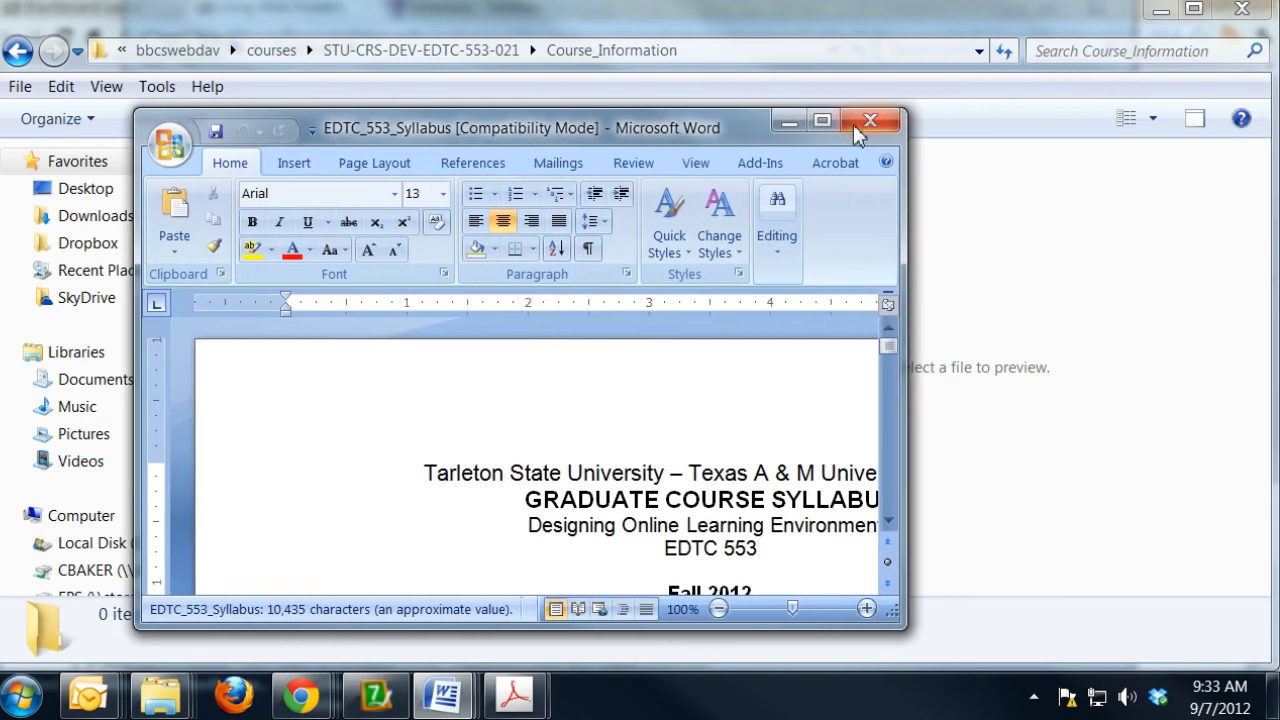
click(823, 122)
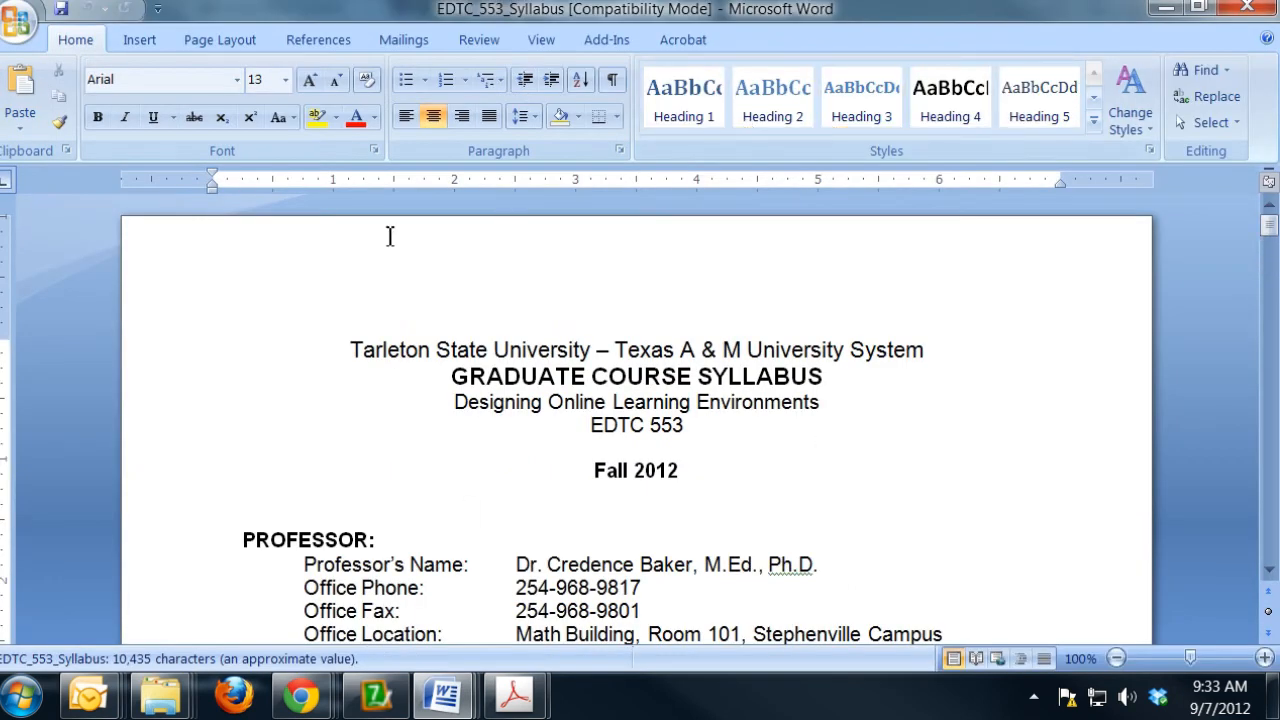
drag(289, 13, 330, 169)
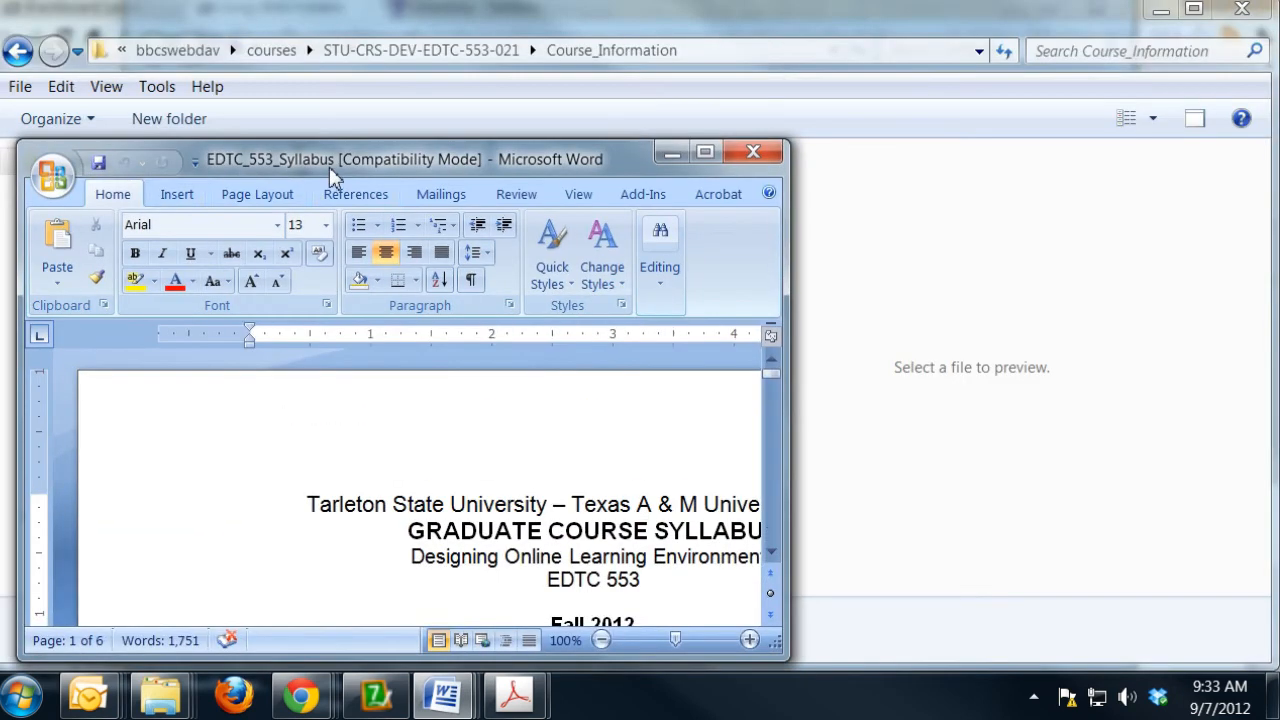
- Start saving a copy of the syllabus document and browse to the Course_Information folder in MyDevelopmentCourse
click(52, 180)
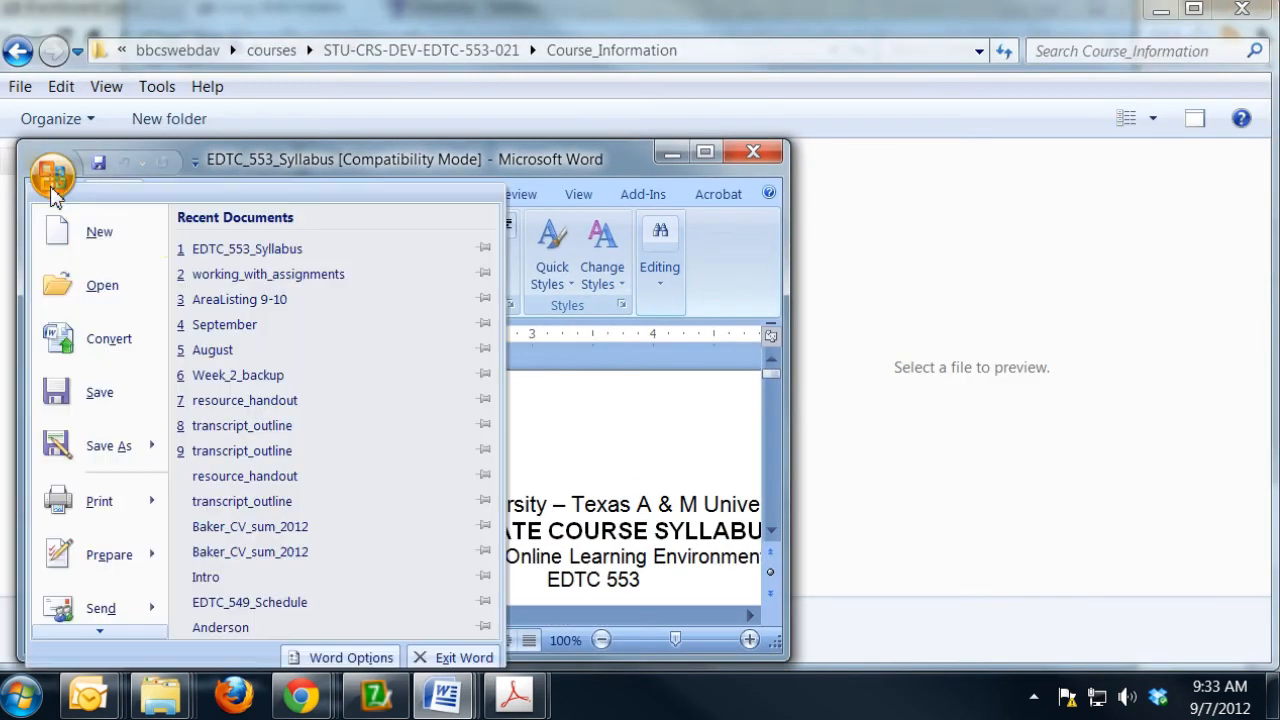
click(92, 447)
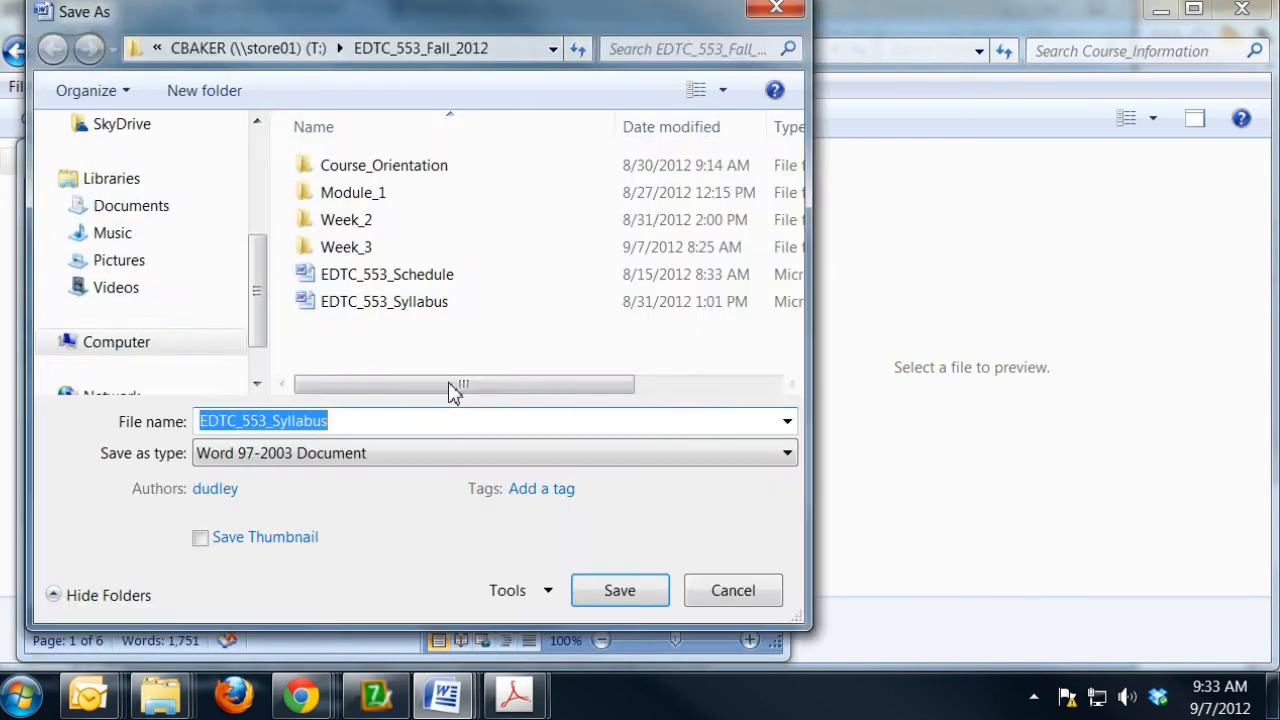
drag(257, 286, 257, 343)
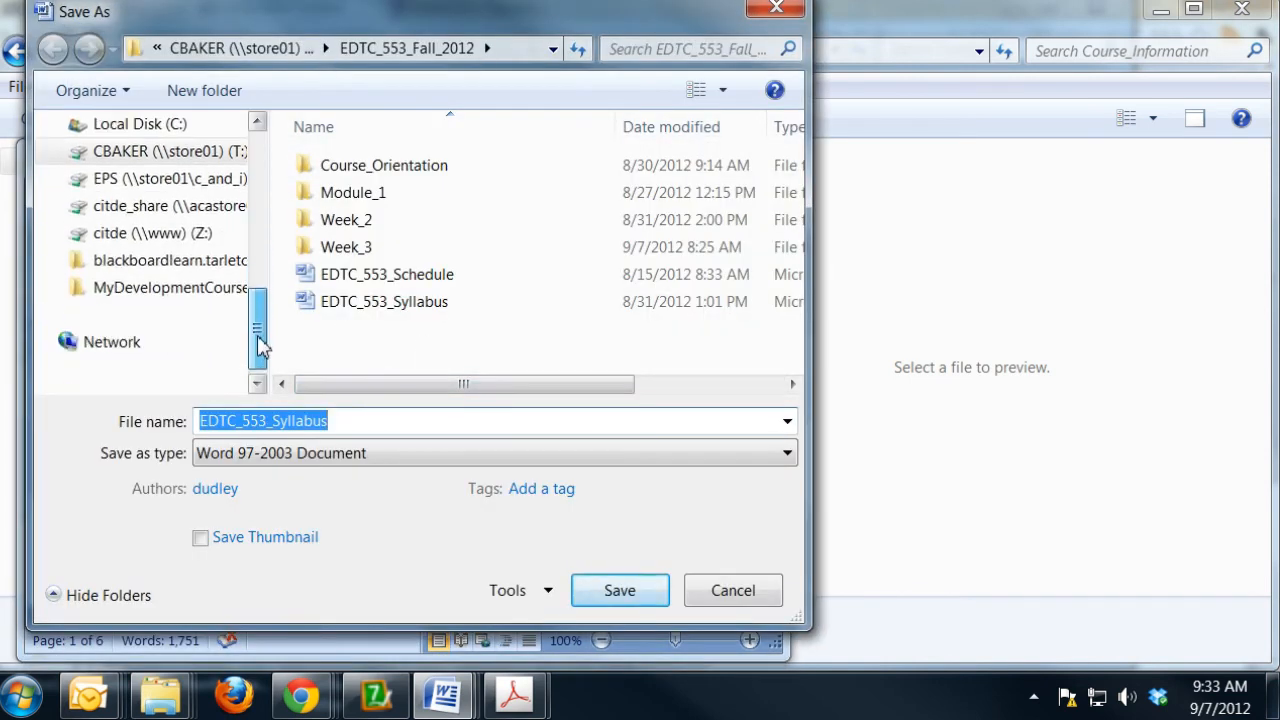
click(160, 292)
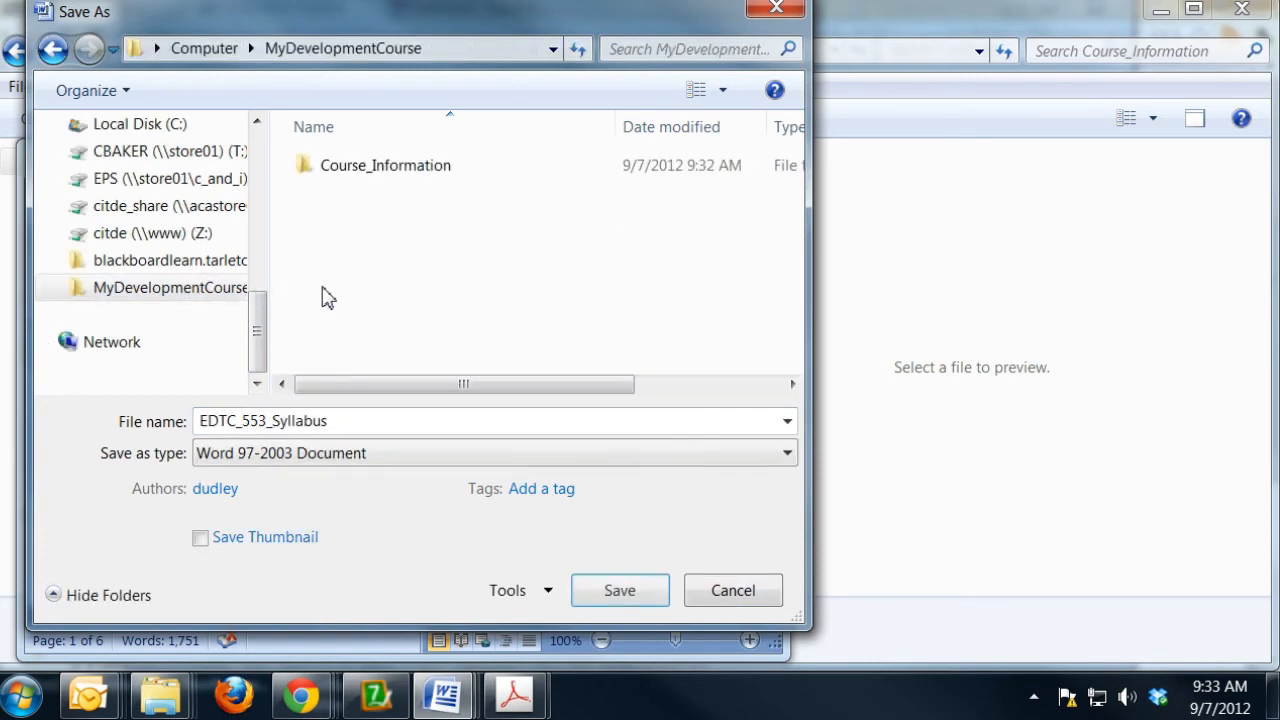
click(366, 169)
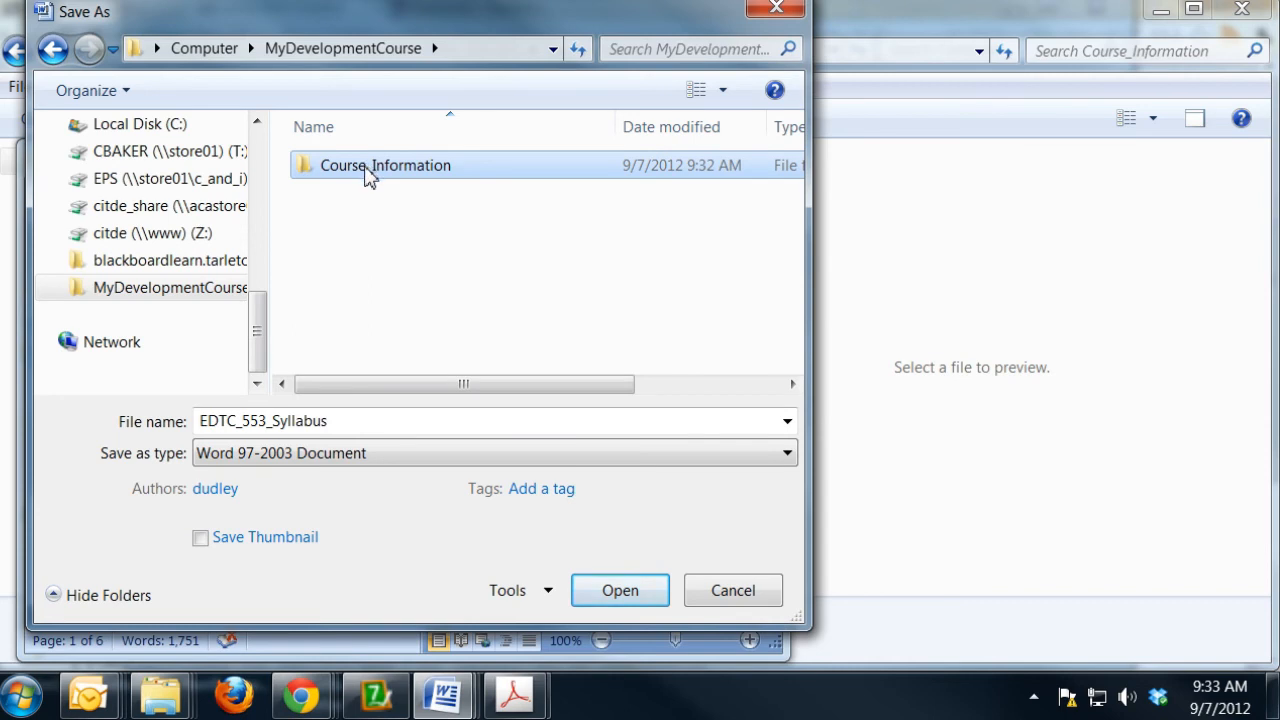
double_click(368, 172)
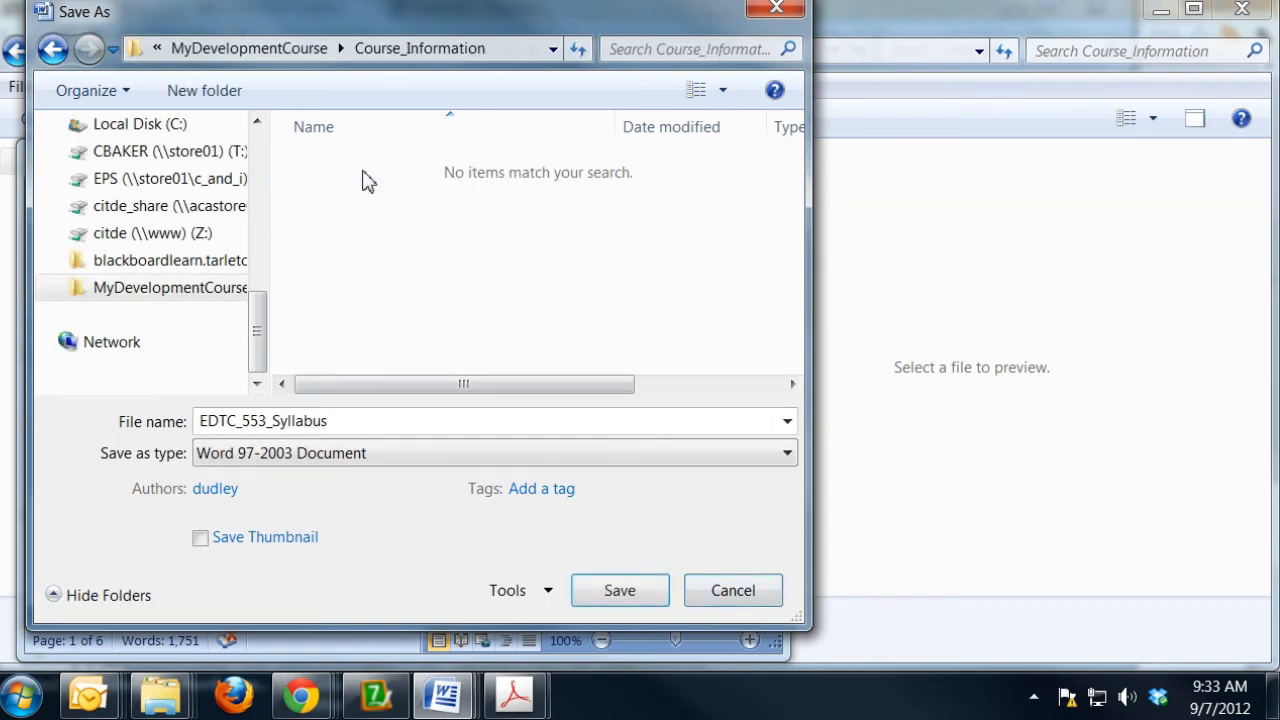
- Save the syllabus as the PDF EDTC_553_Syllabus, accepting the server sign-in with the credentials remembered
click(570, 460)
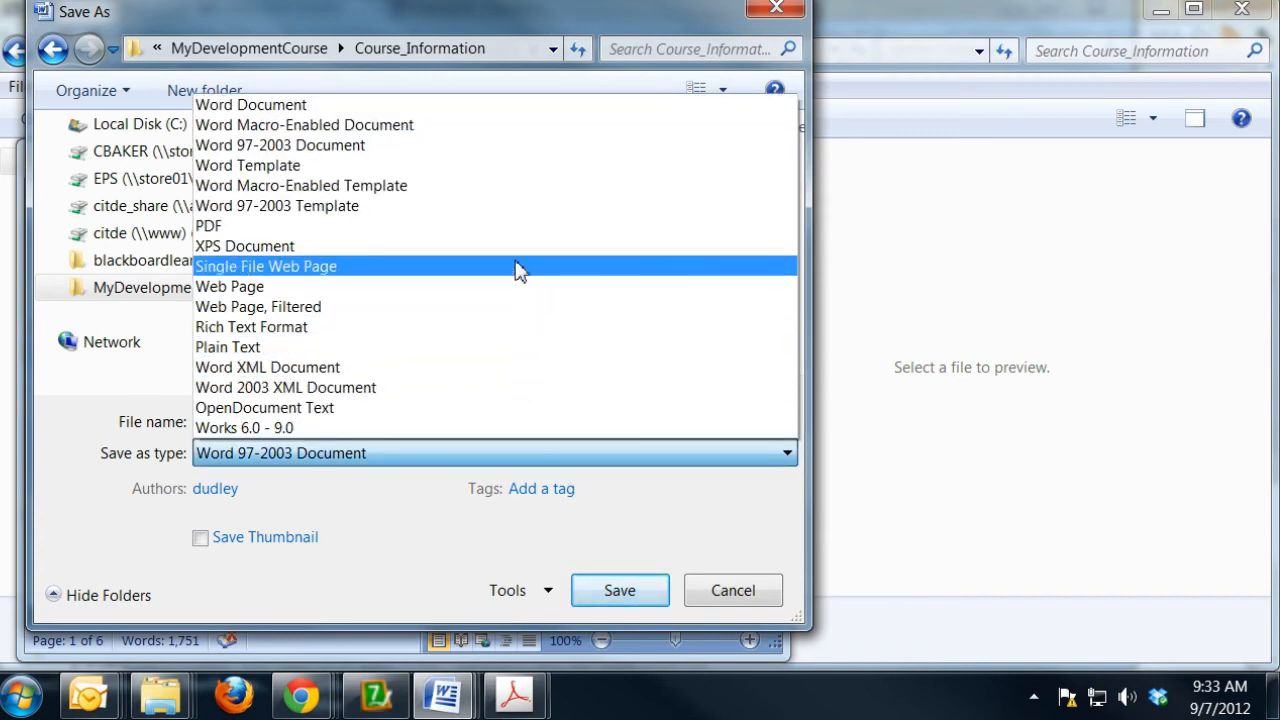
click(506, 227)
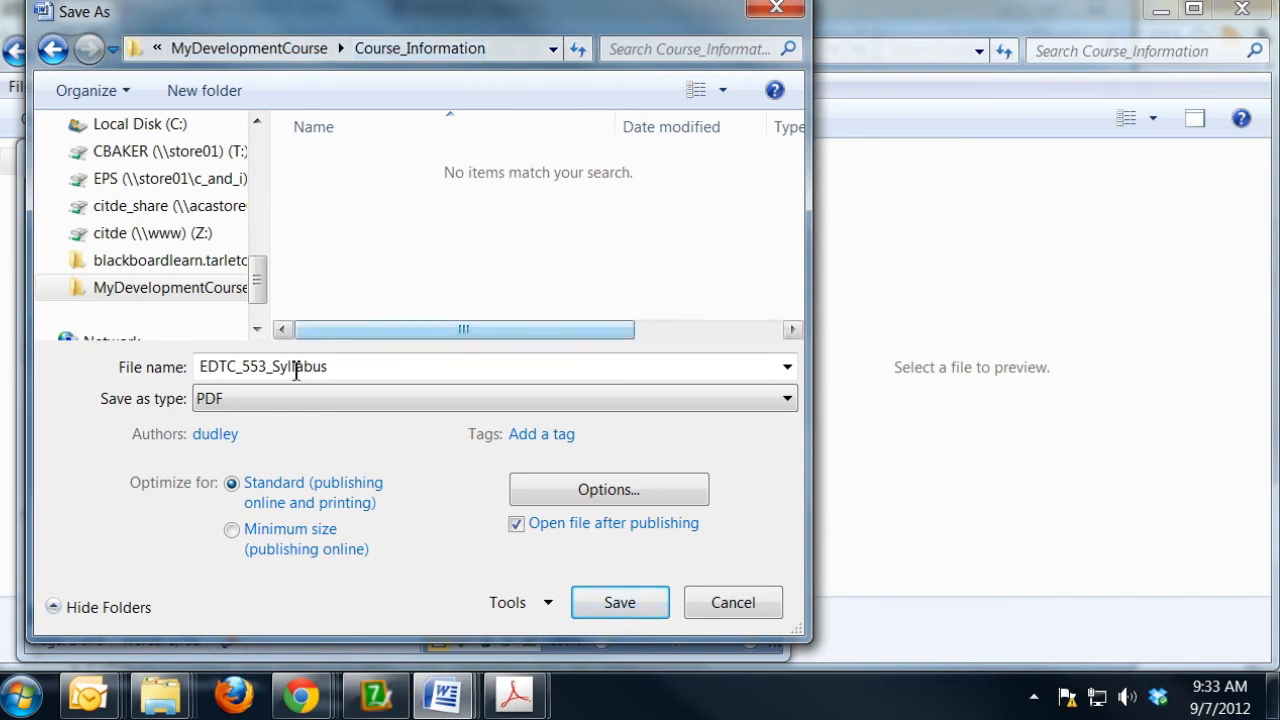
click(638, 610)
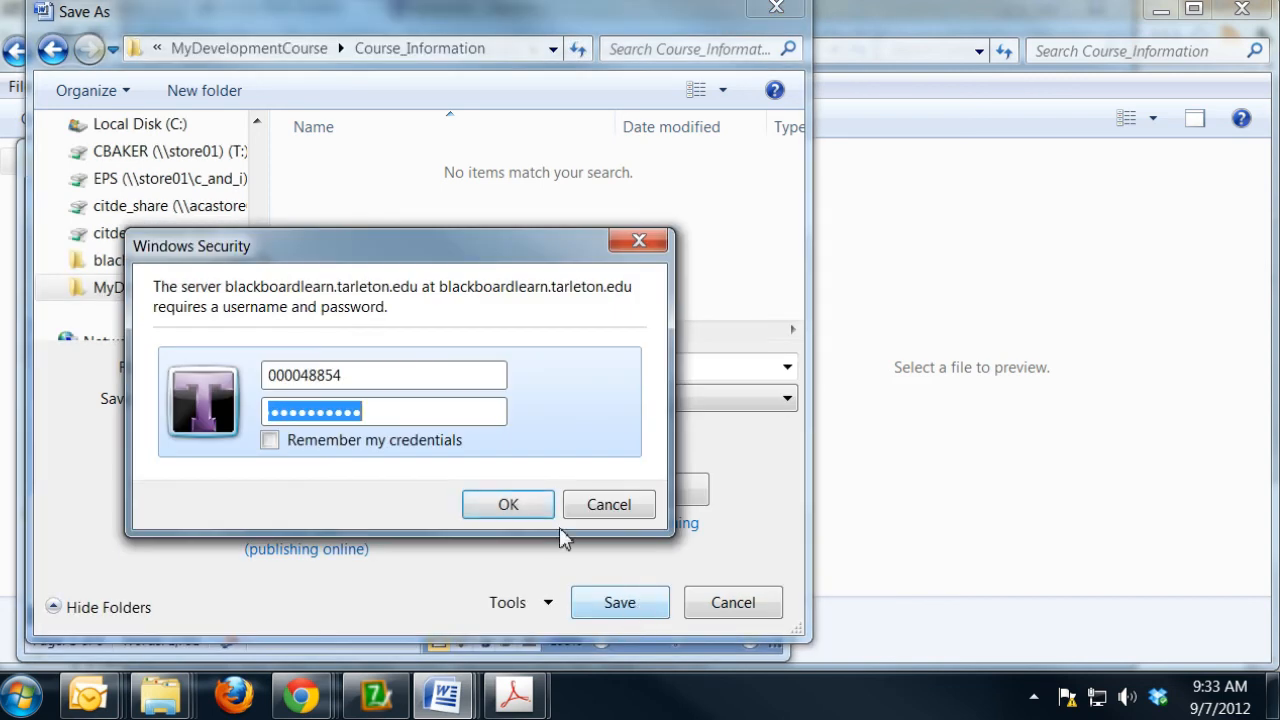
click(268, 441)
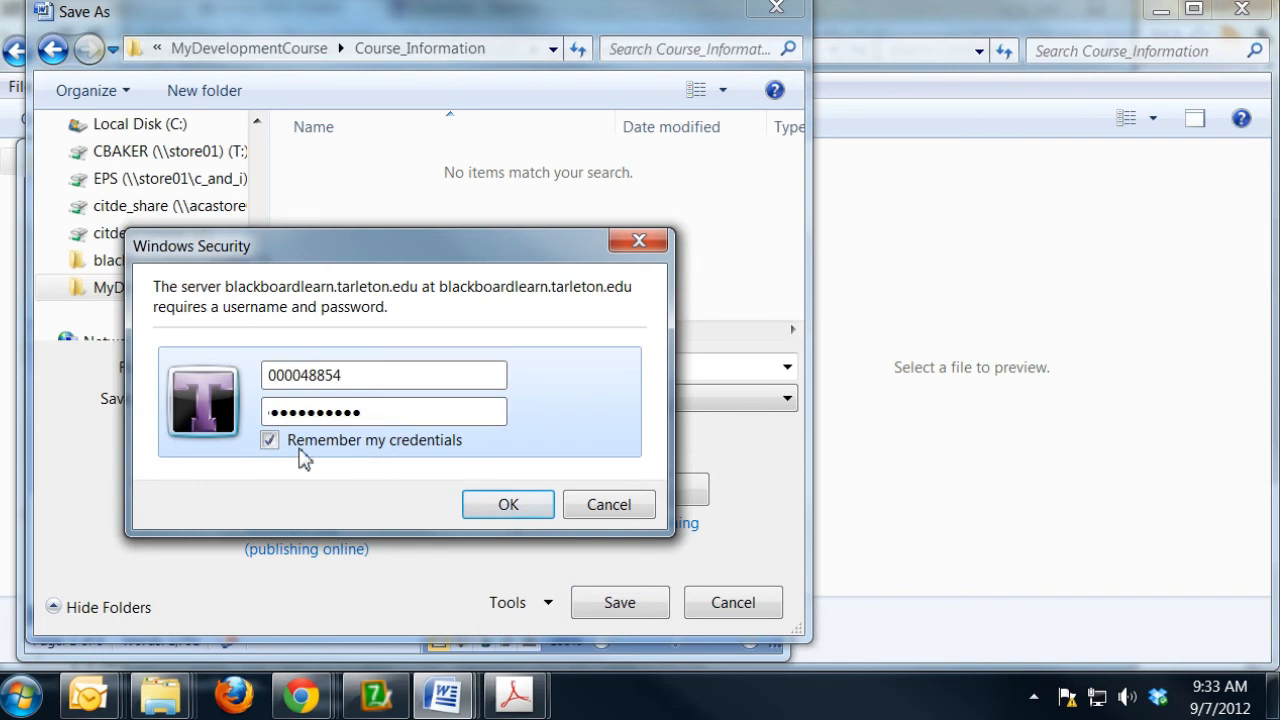
click(500, 508)
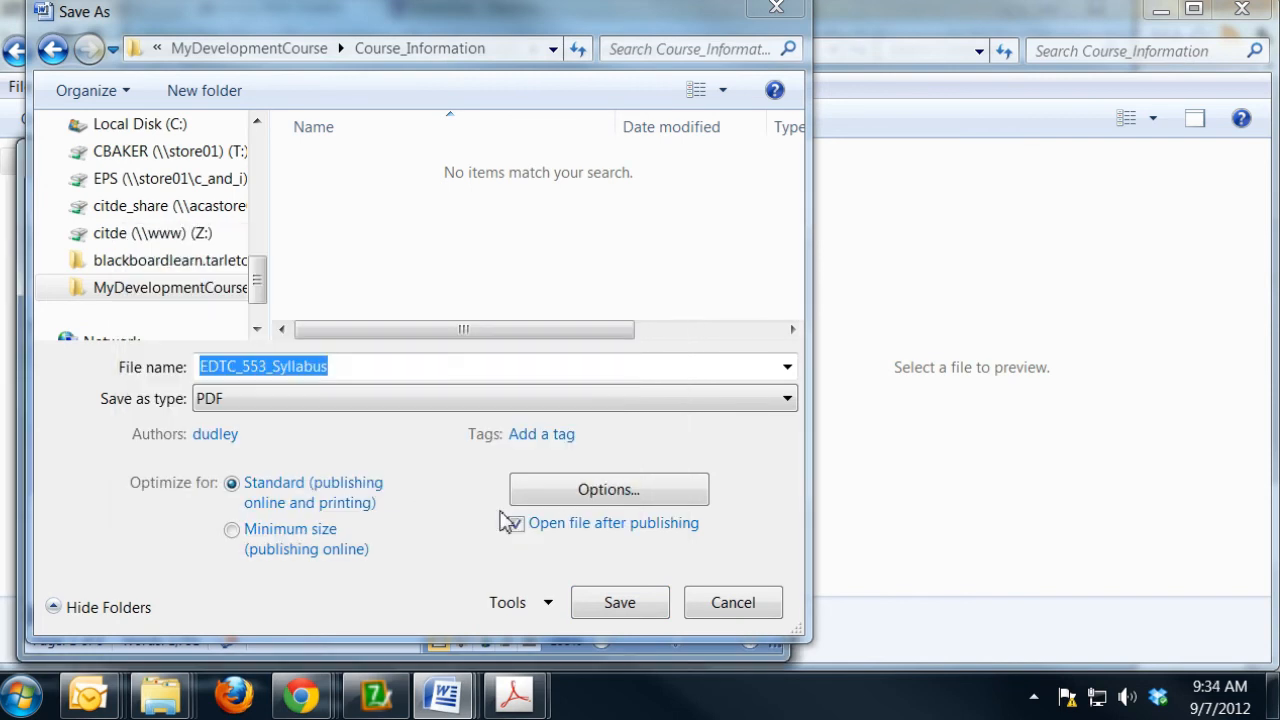
click(643, 607)
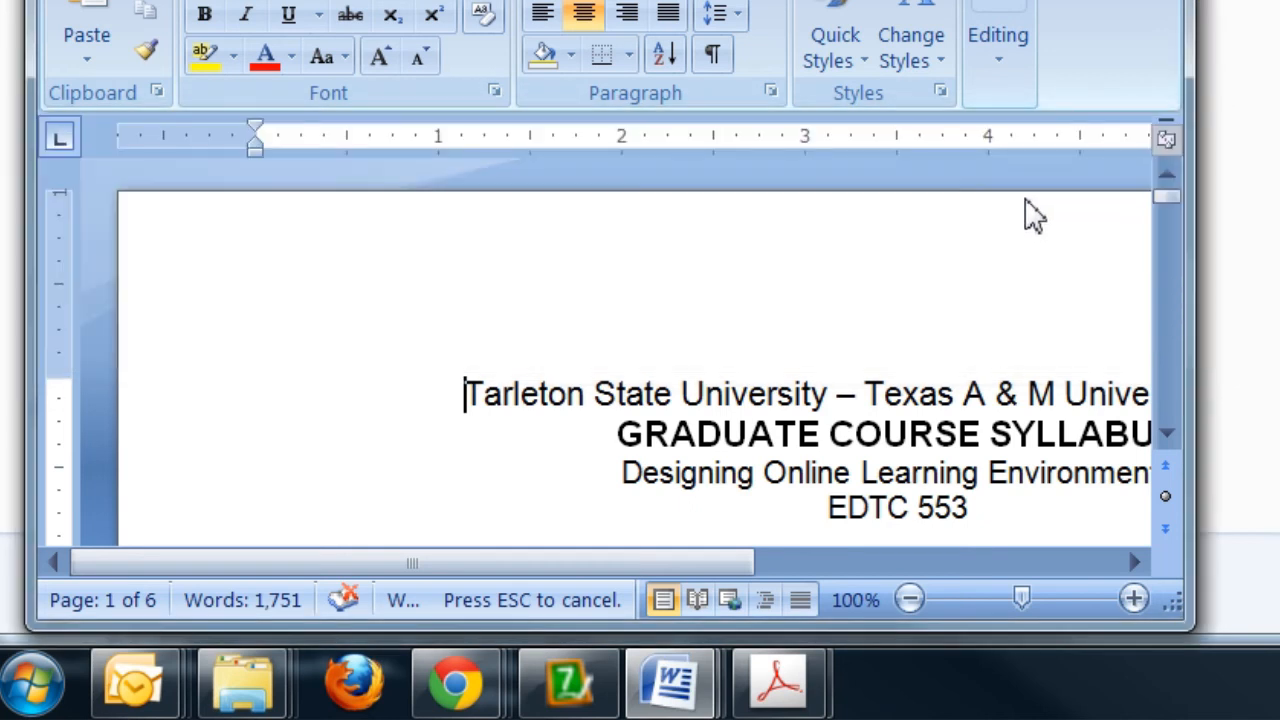
- Switch to the Chrome window with the Blackboard course and close the published syllabus PDF in Adobe Acrobat
mouse_move(466, 710)
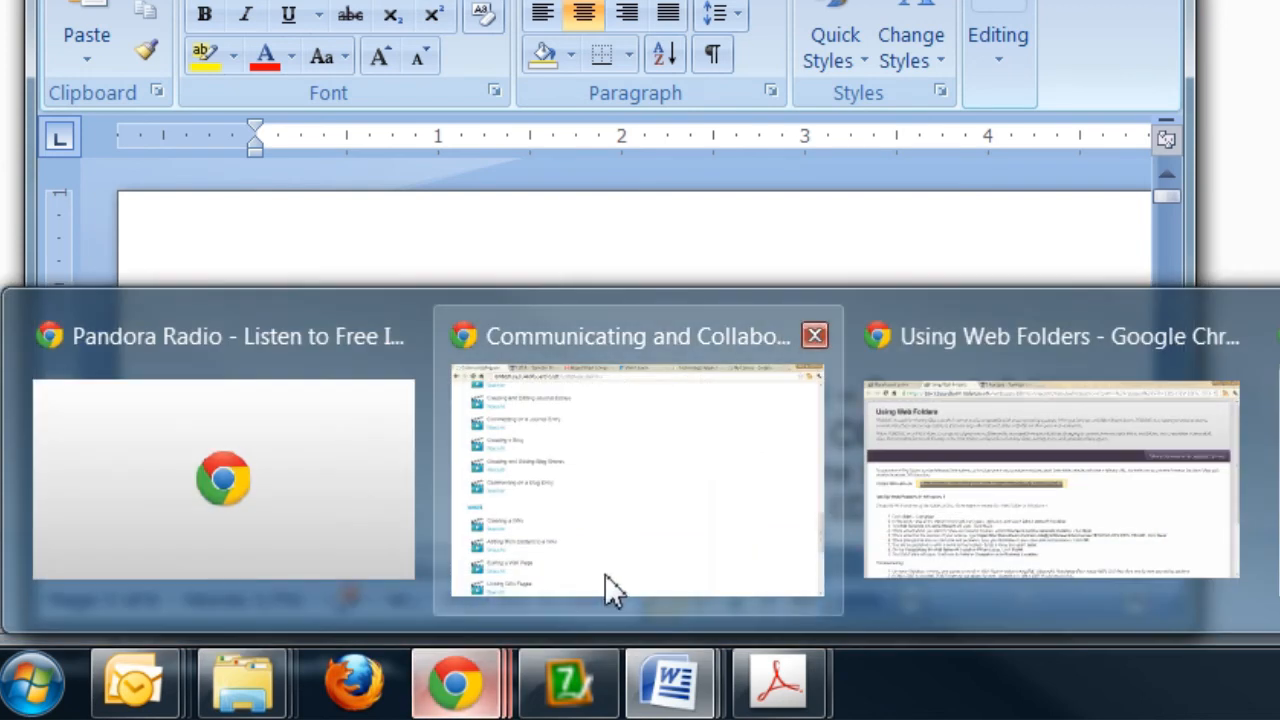
click(1159, 552)
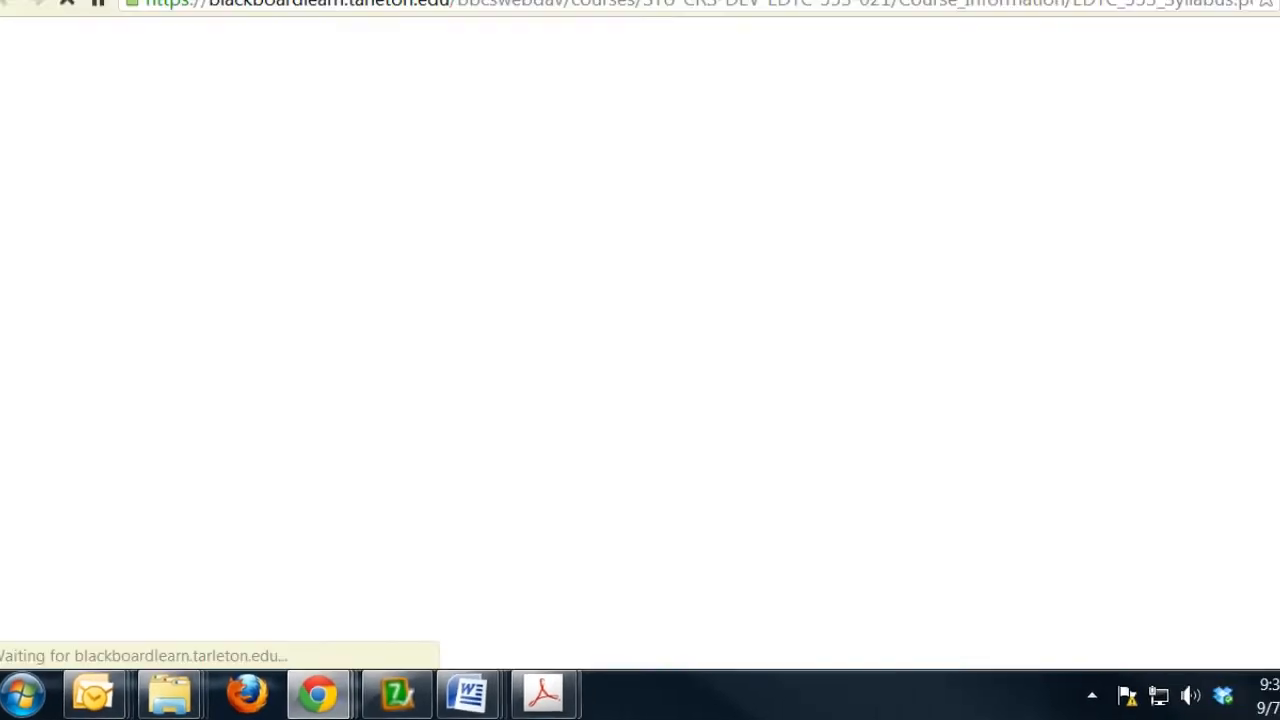
click(368, 10)
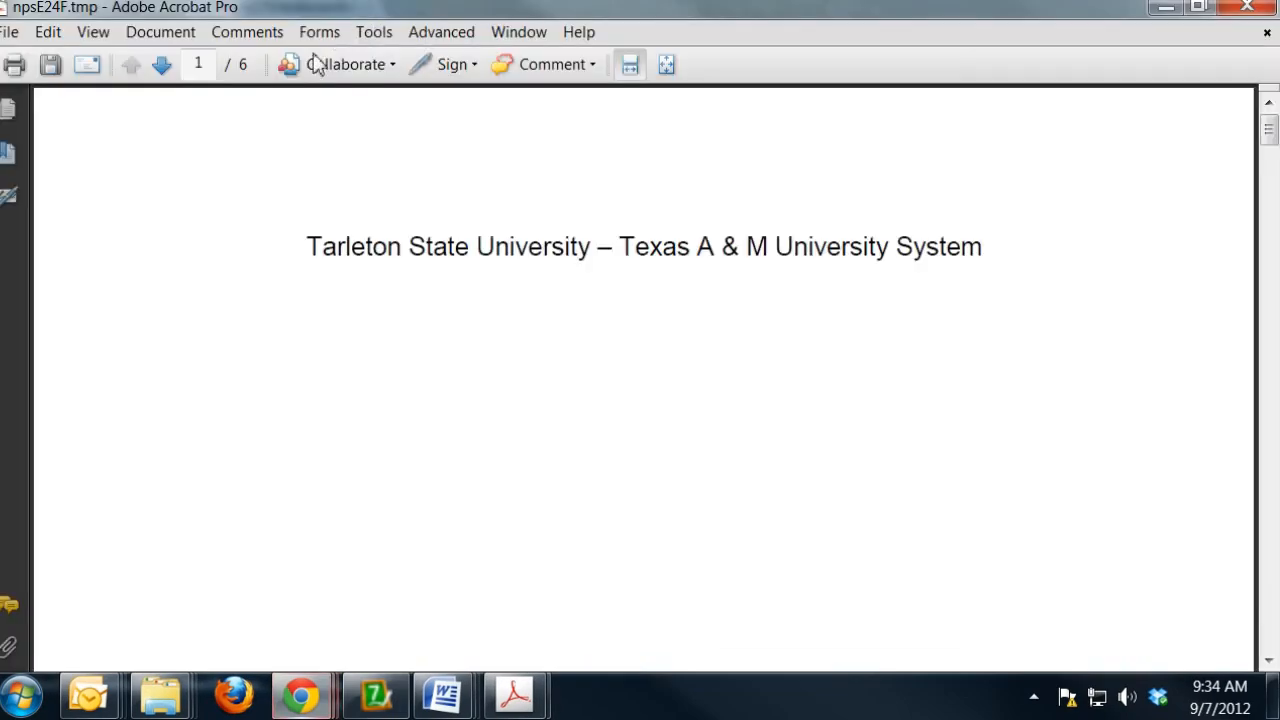
click(1237, 14)
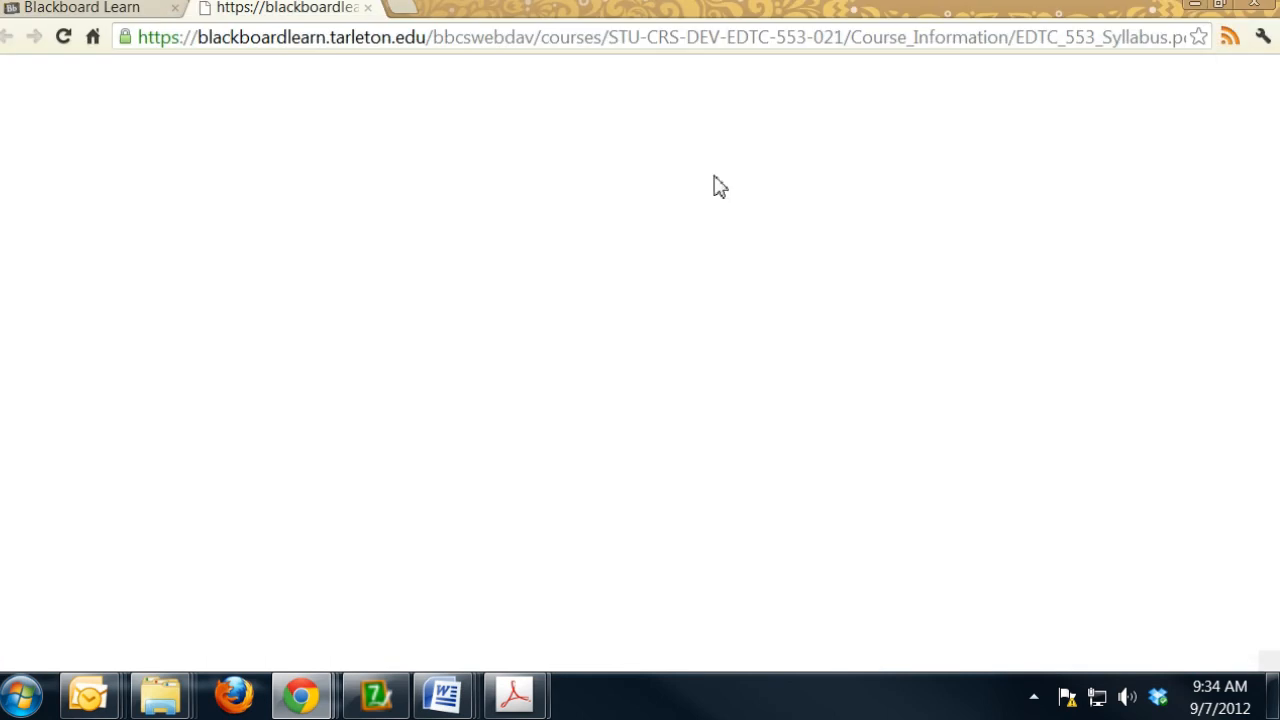
- Go back to the Blackboard Learn page, reload the STU-CRS-DEV-EDTC-553-021 course files and open the Course_Information folder
click(123, 12)
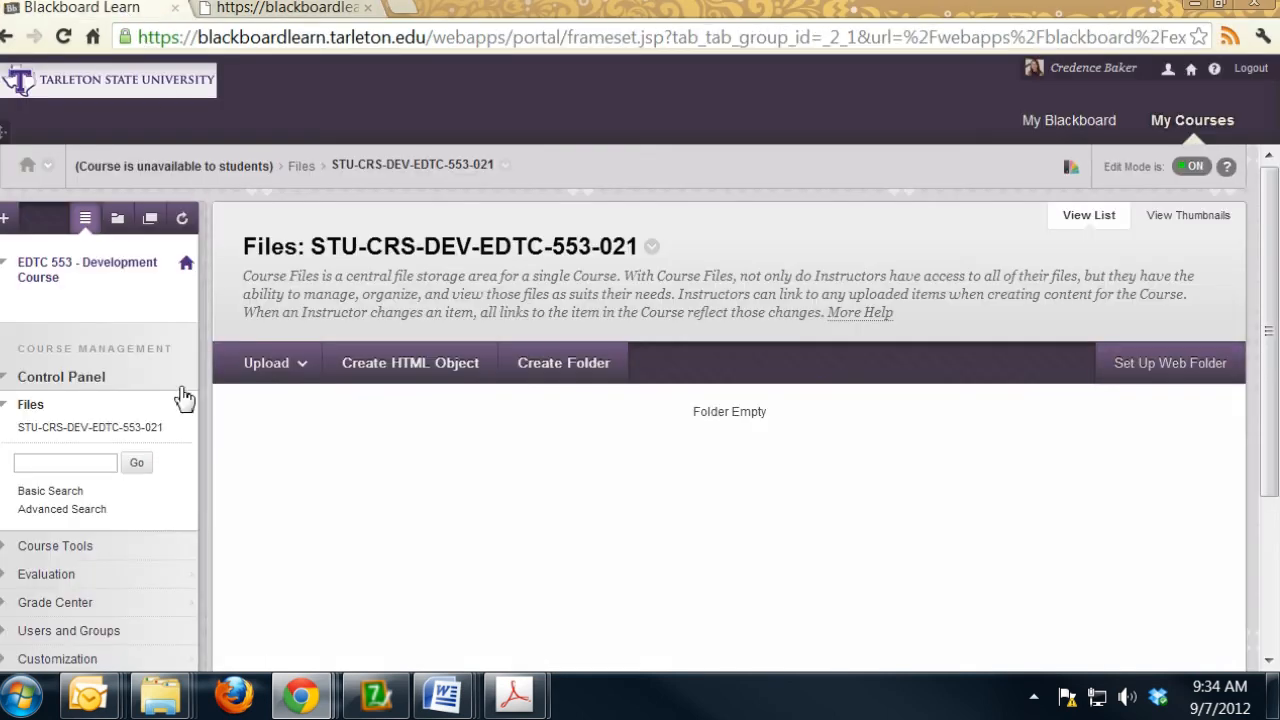
click(105, 432)
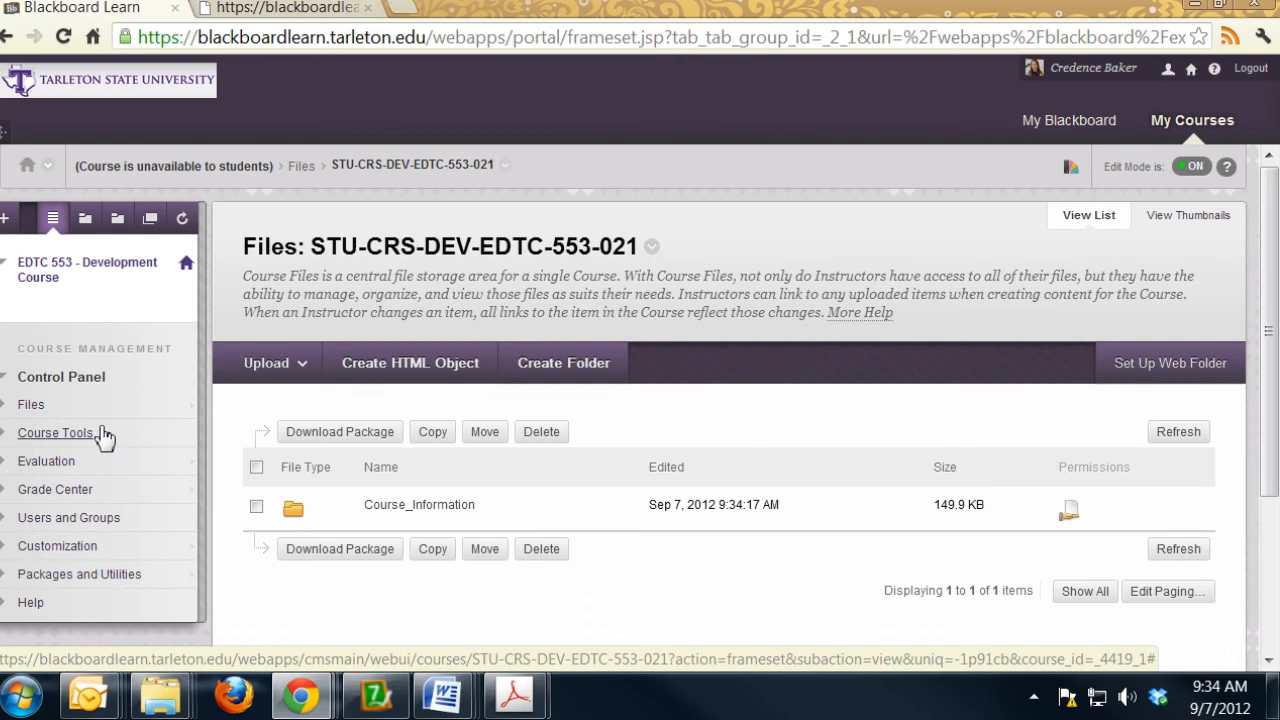
click(140, 404)
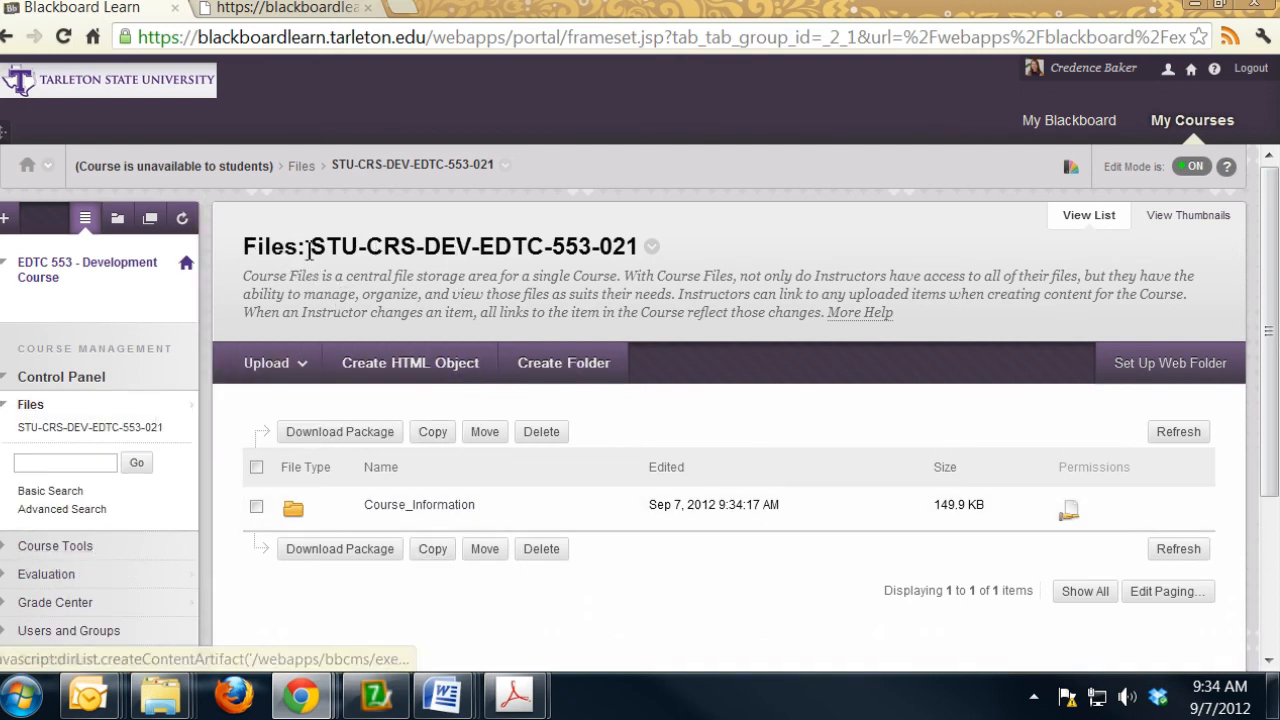
click(436, 508)
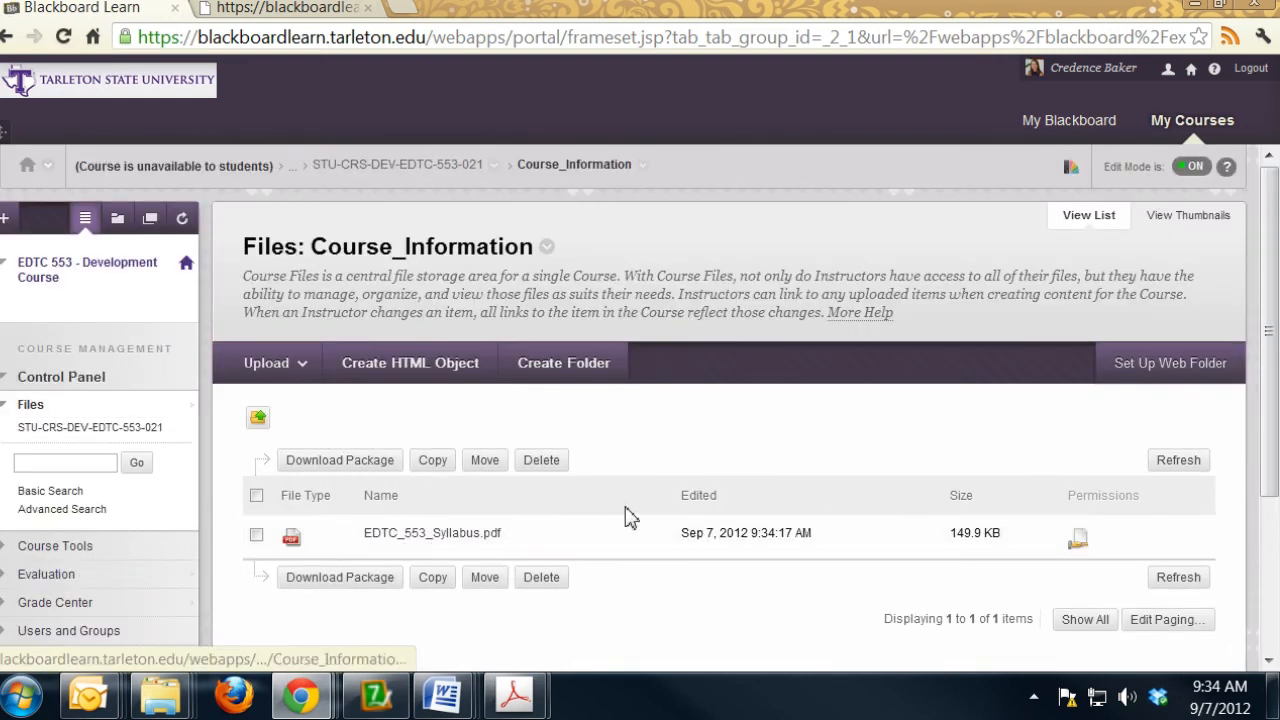
click(290, 378)
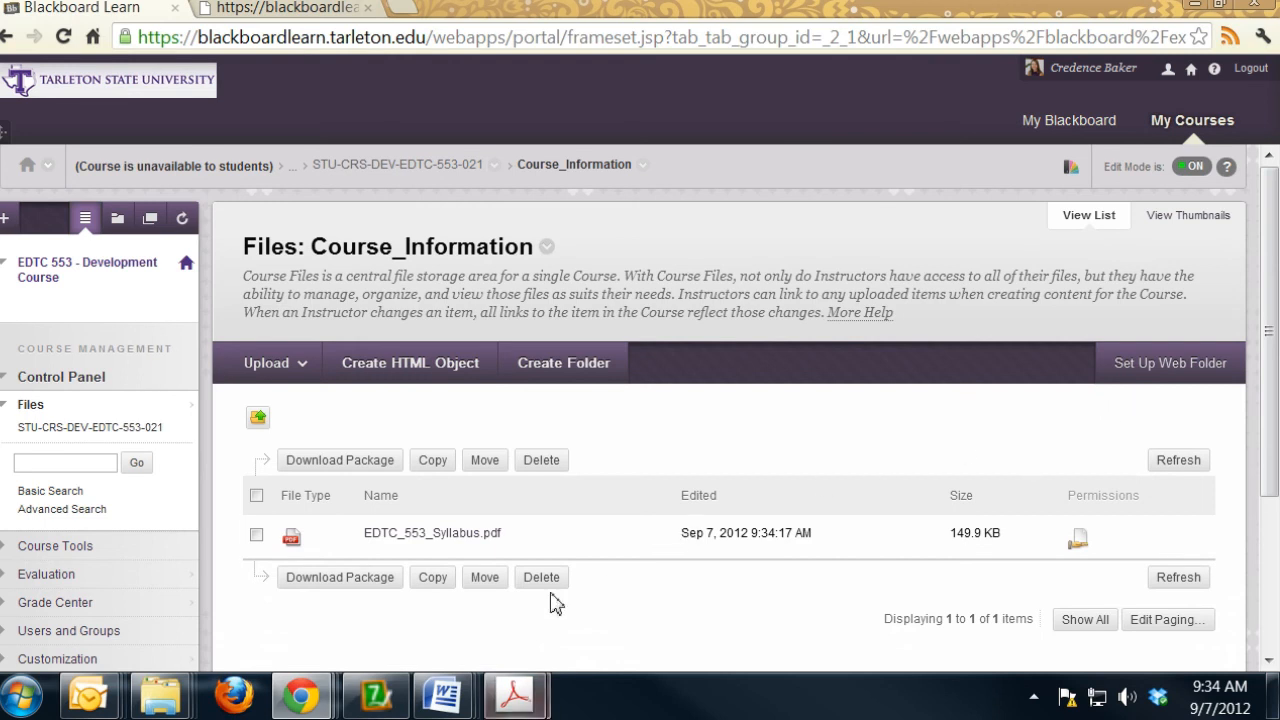
- Switch to the EDTC_553_Schedule document in Word, maximize its window and look over the course schedule
mouse_move(467, 705)
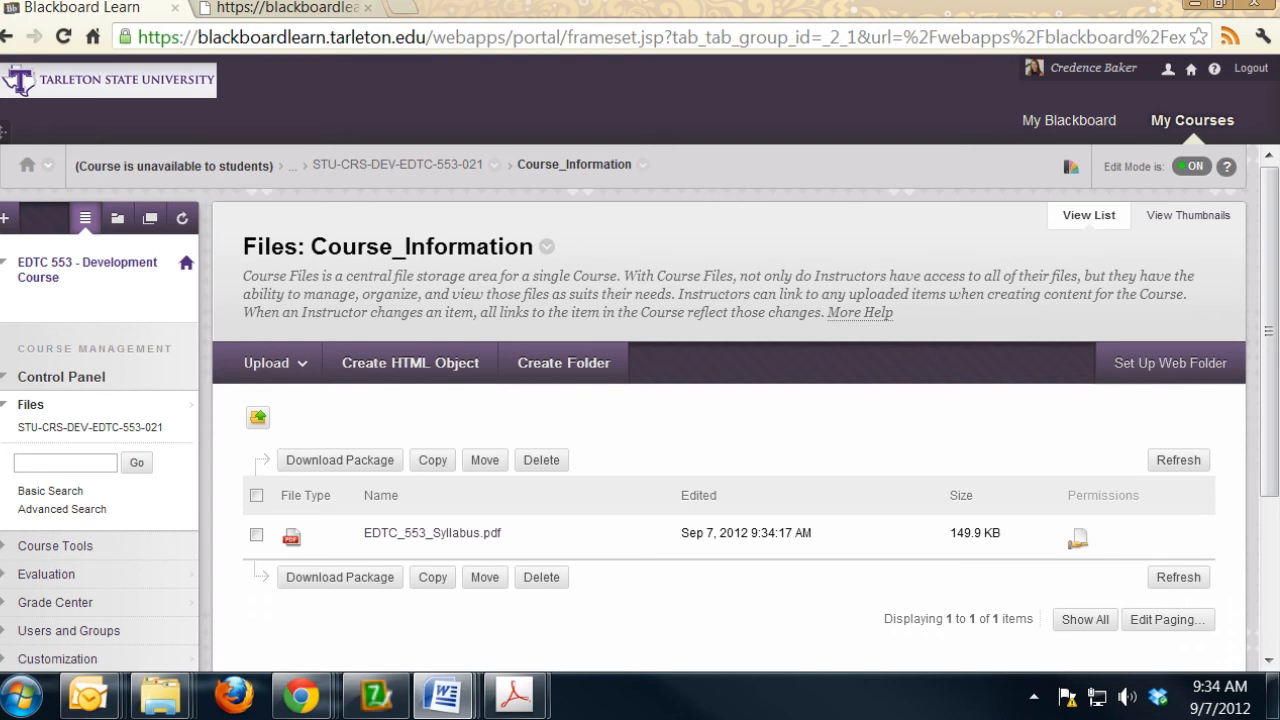
drag(1279, 79, 551, 85)
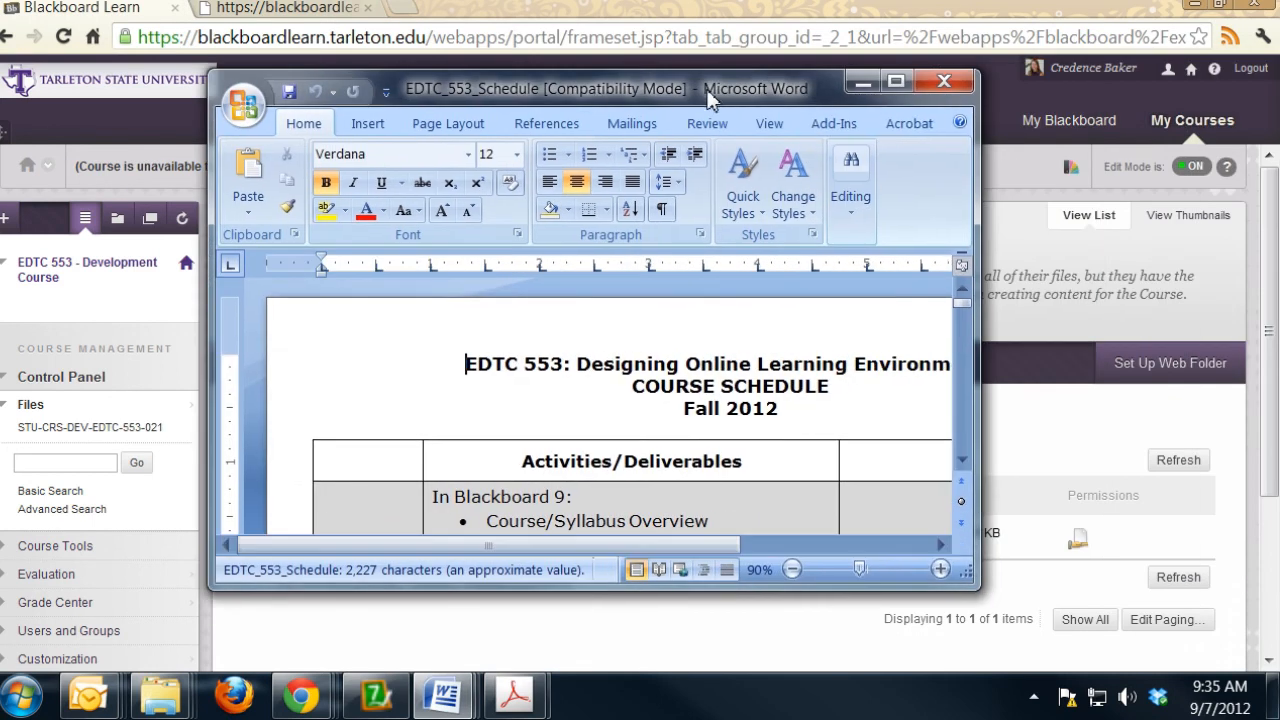
click(900, 87)
scroll(593, 386, down, 5)
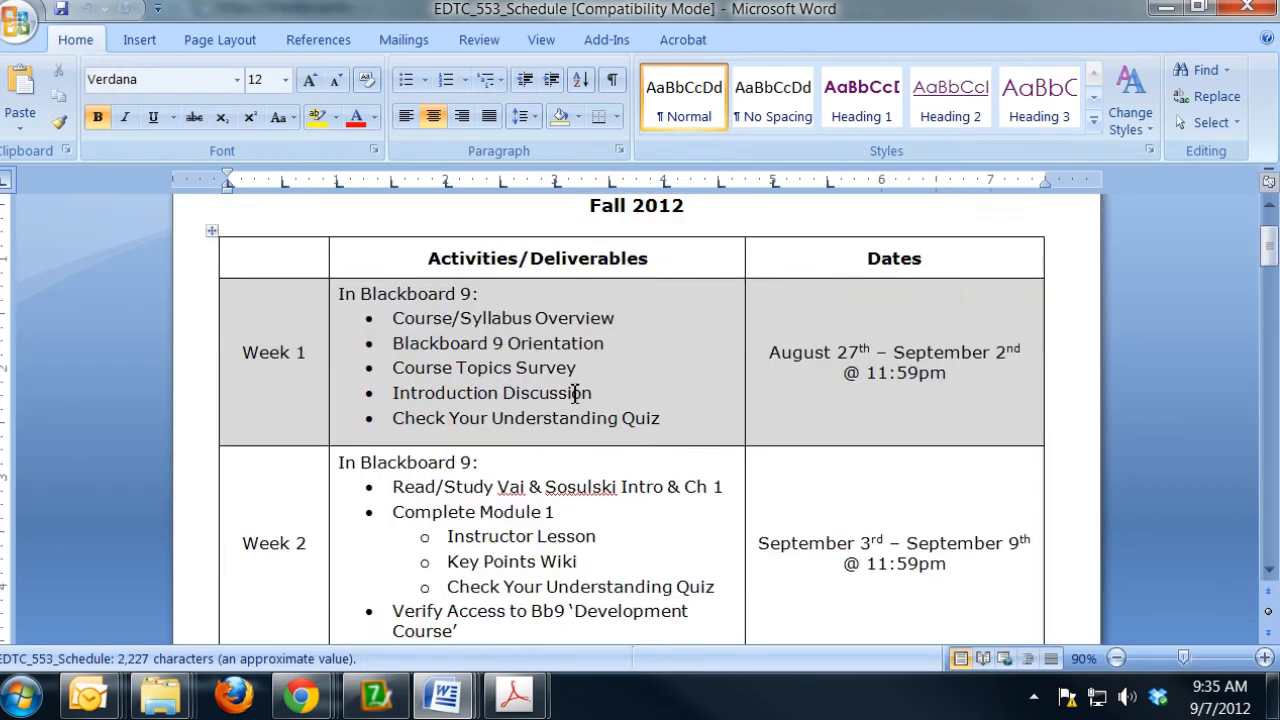
- Start saving a copy of the schedule document and browse to the Course_Information folder in MyDevelopmentCourse
click(14, 30)
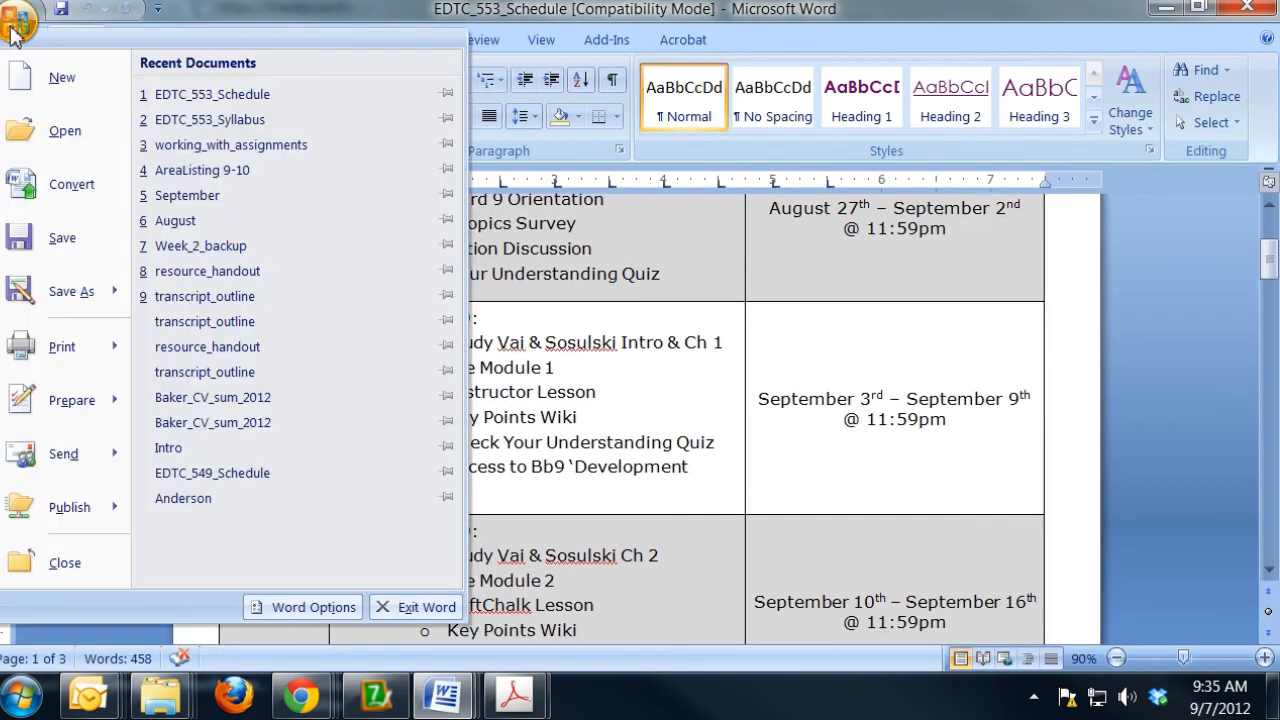
click(57, 314)
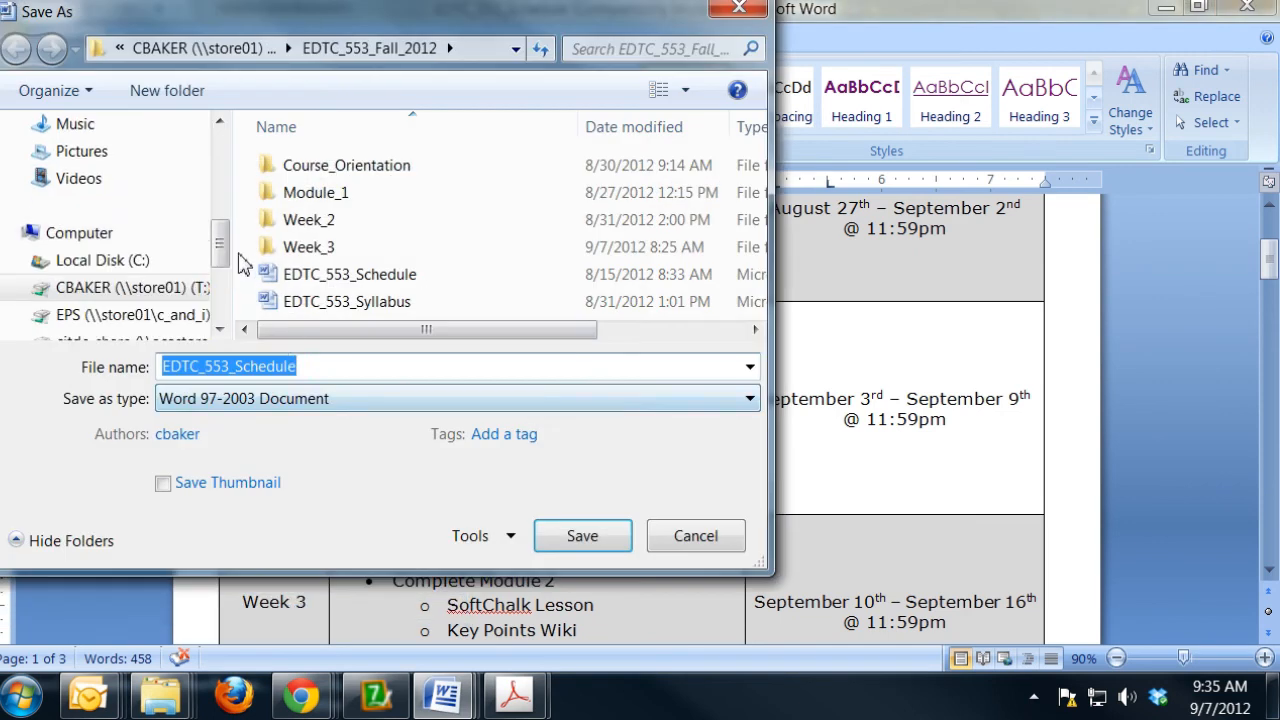
drag(221, 250, 220, 289)
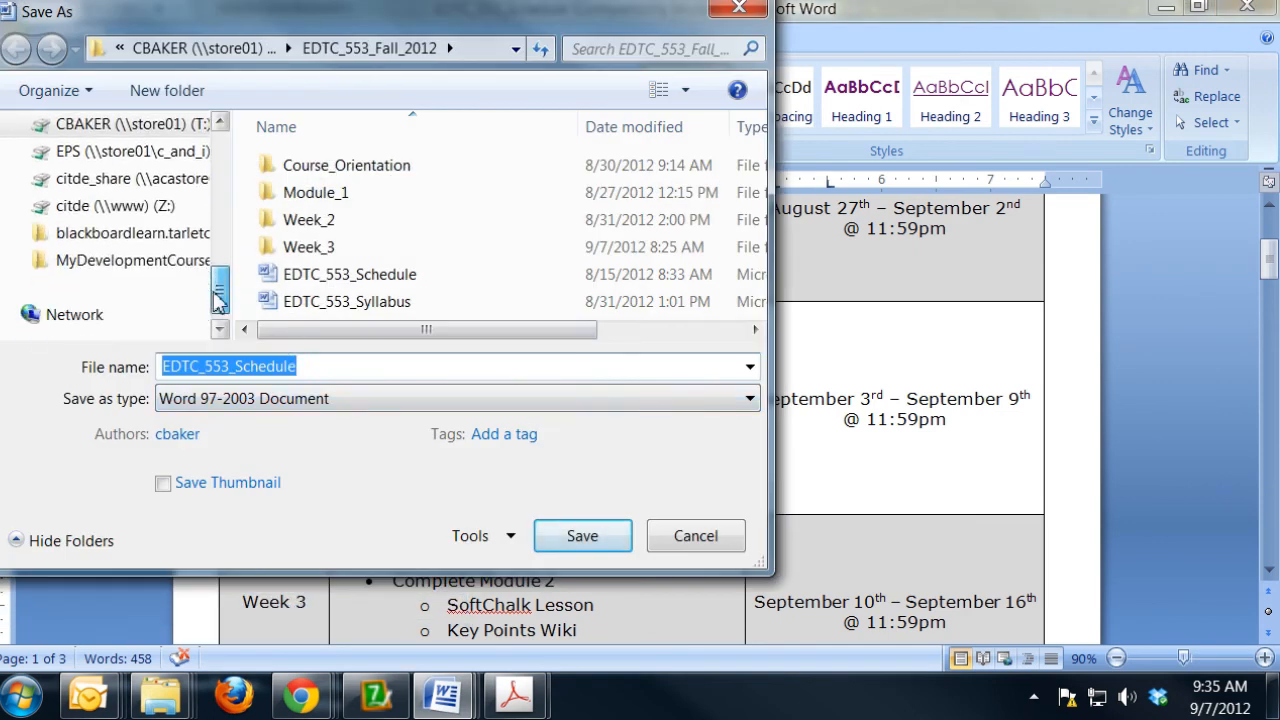
click(97, 270)
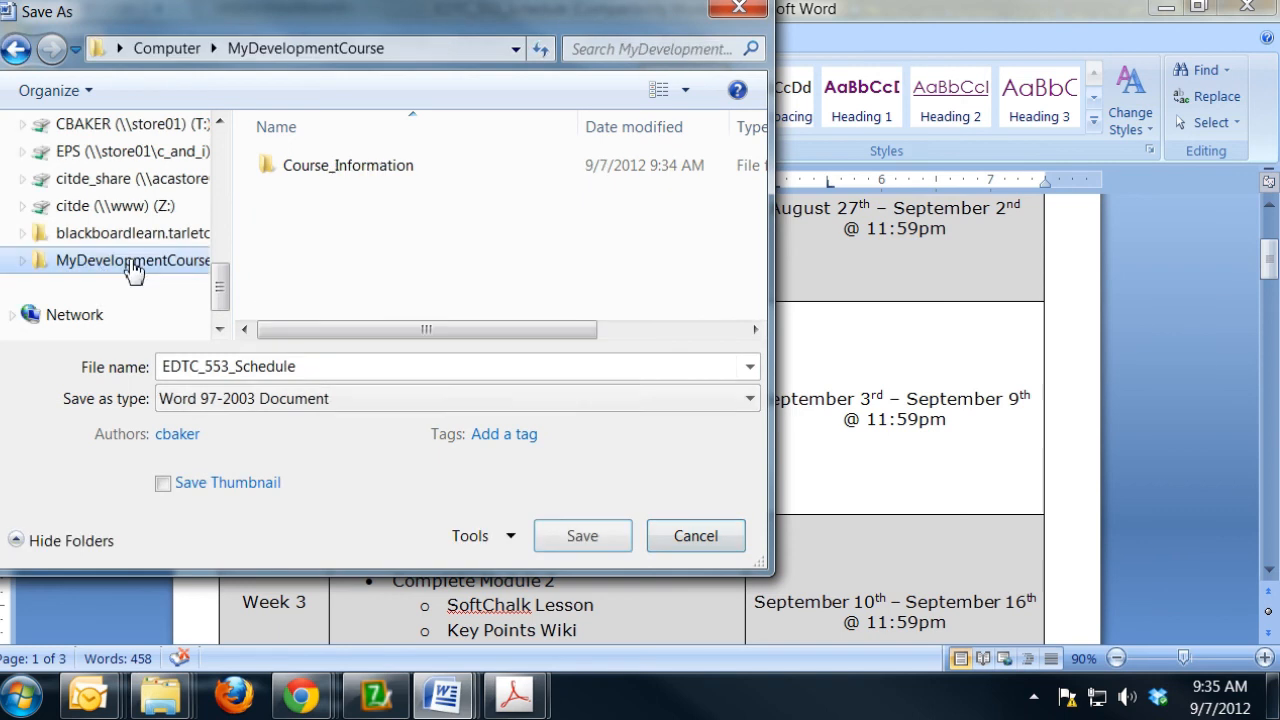
click(330, 176)
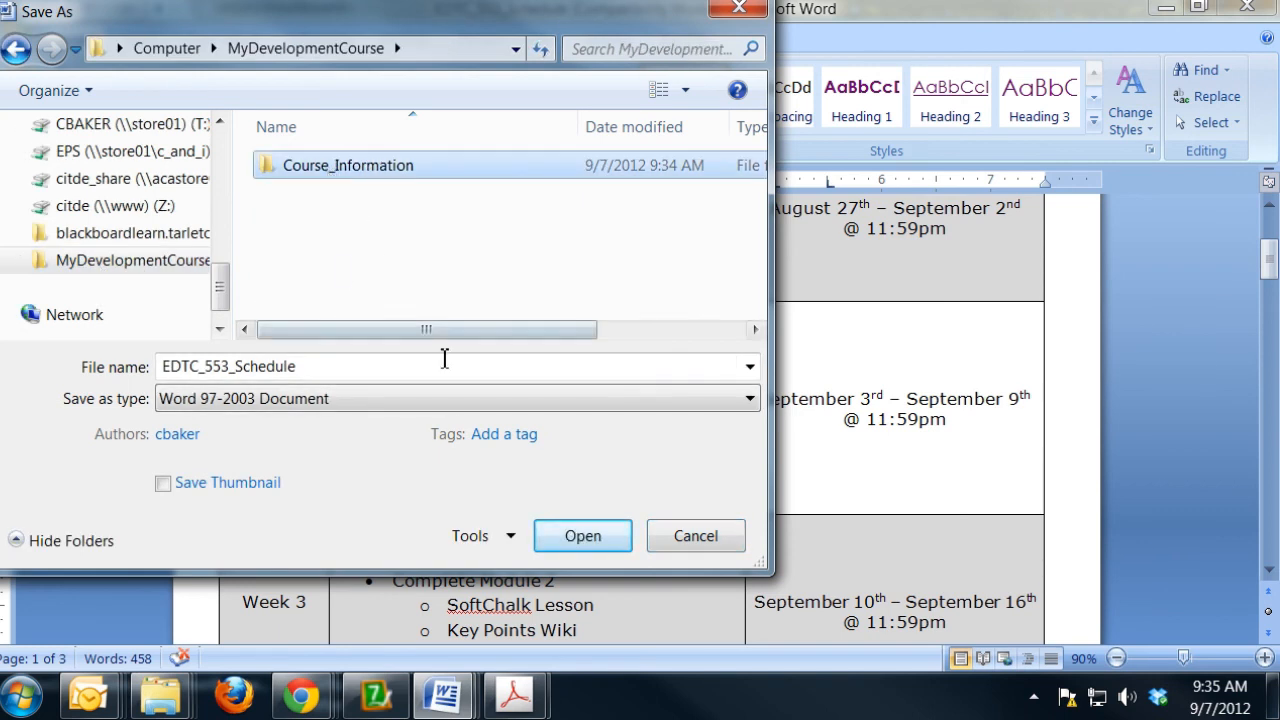
key(Return)
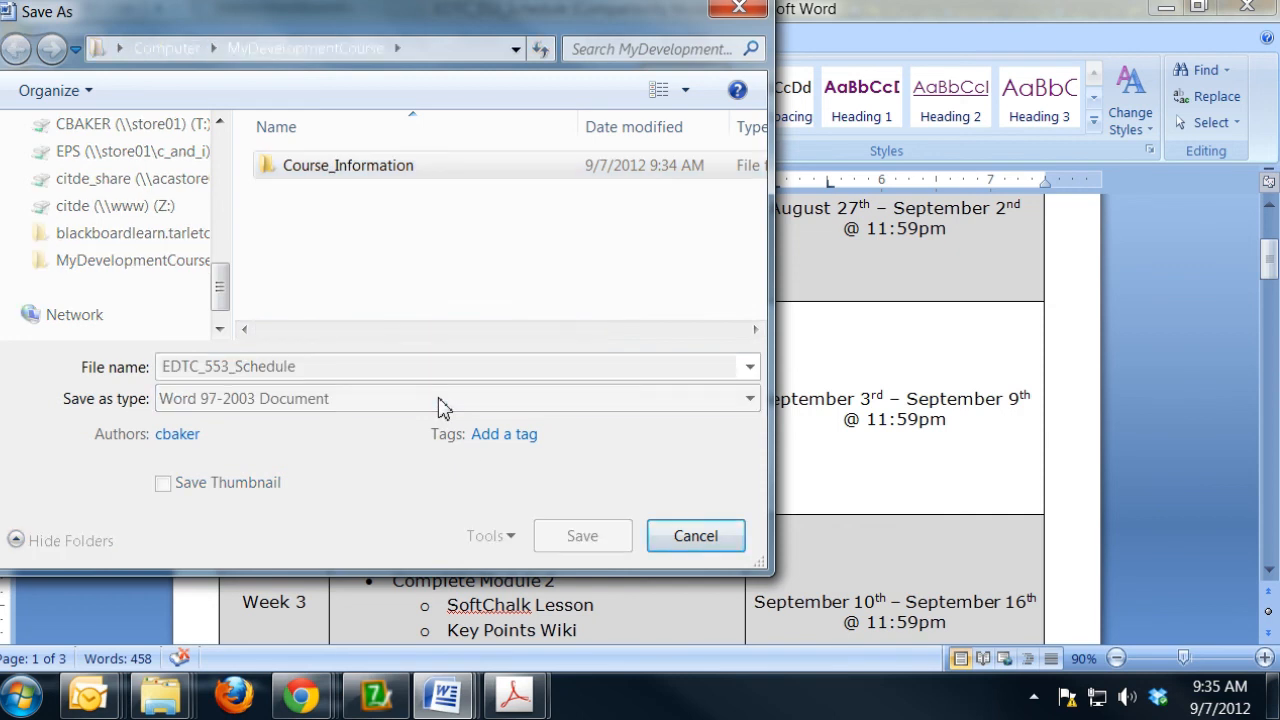
- Set the file type to PDF and save the schedule as EDTC_553_Schedule
click(439, 402)
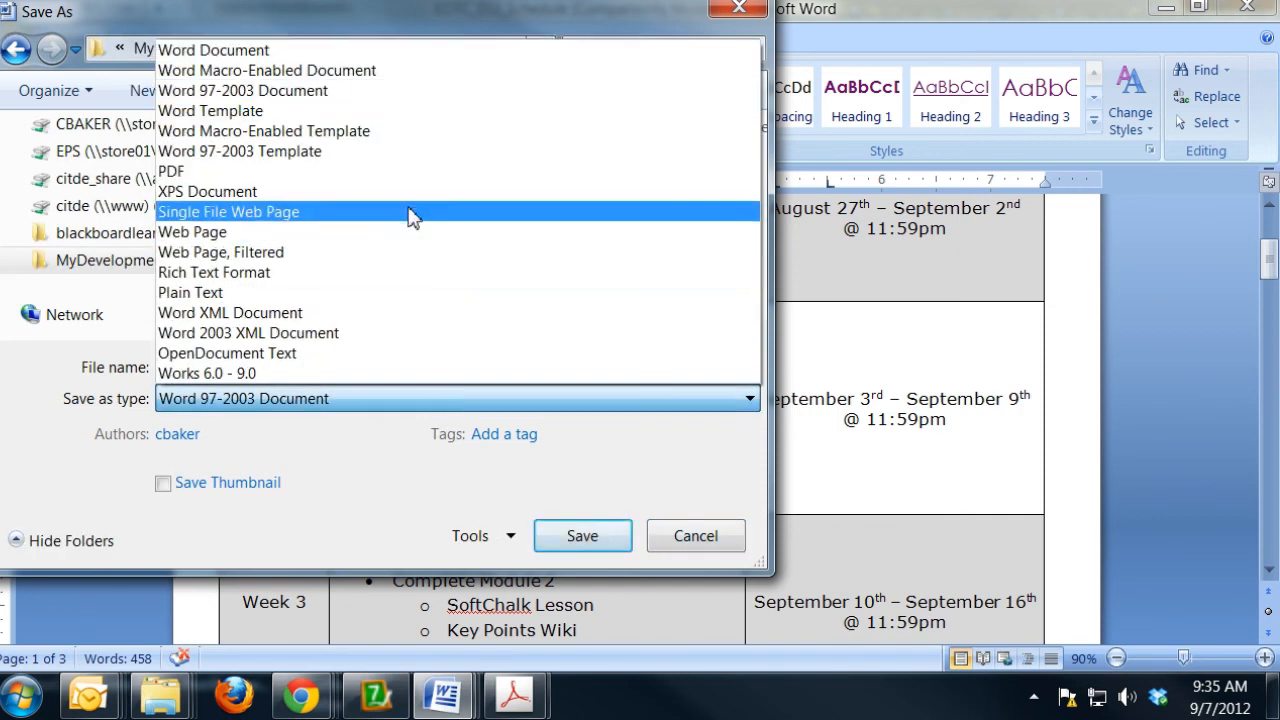
click(418, 172)
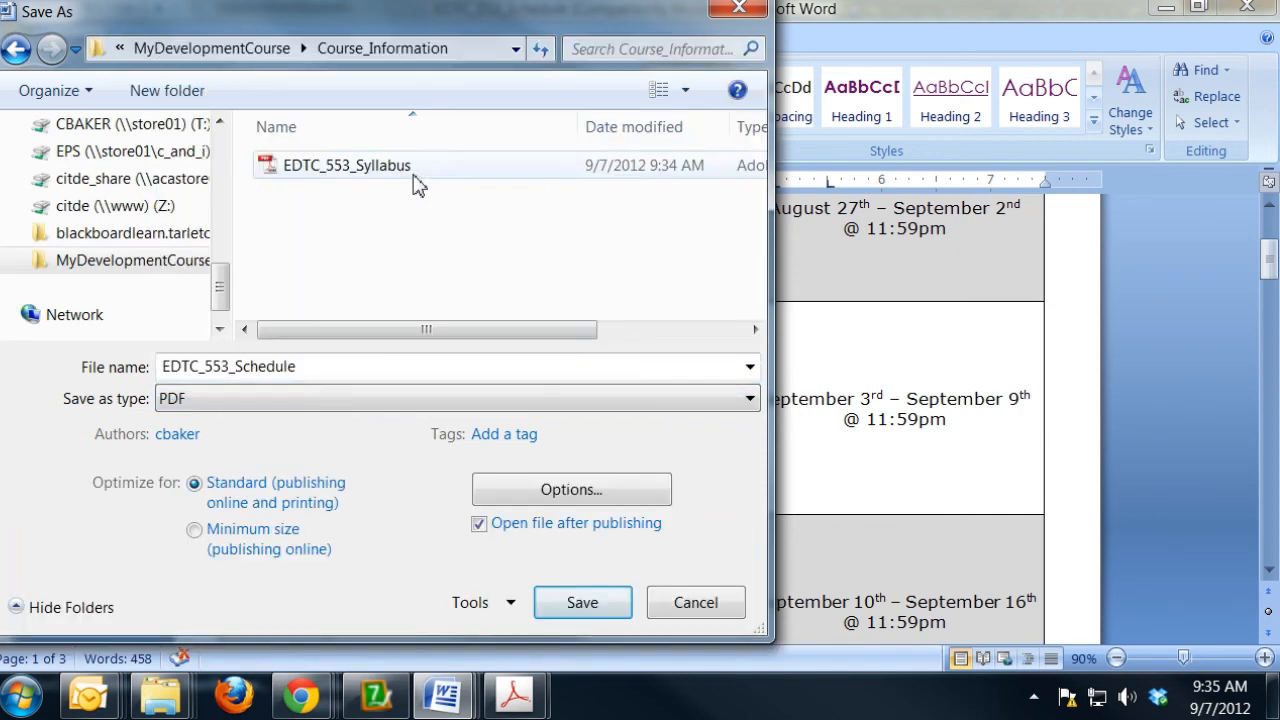
click(589, 610)
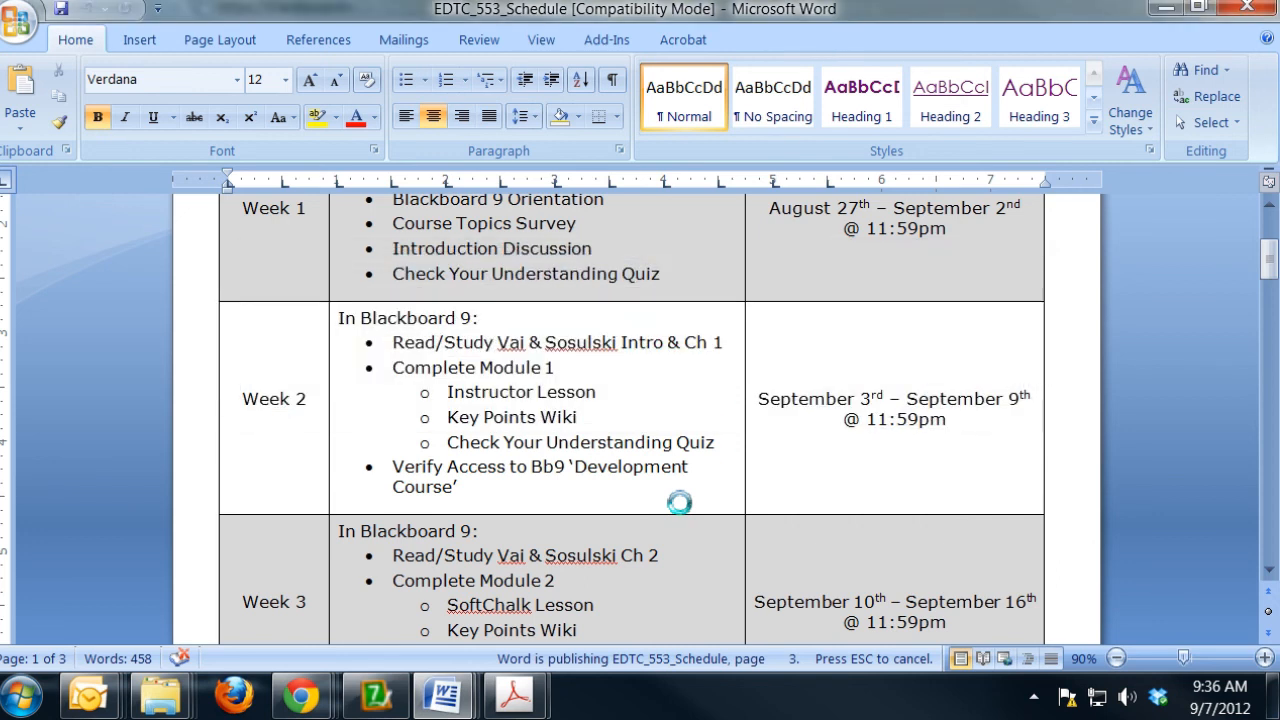
- Switch to the Blackboard Learn page, reload the STU-CRS-DEV-EDTC-553-021 course files and reopen the Course_Information folder to check its files
mouse_move(300, 695)
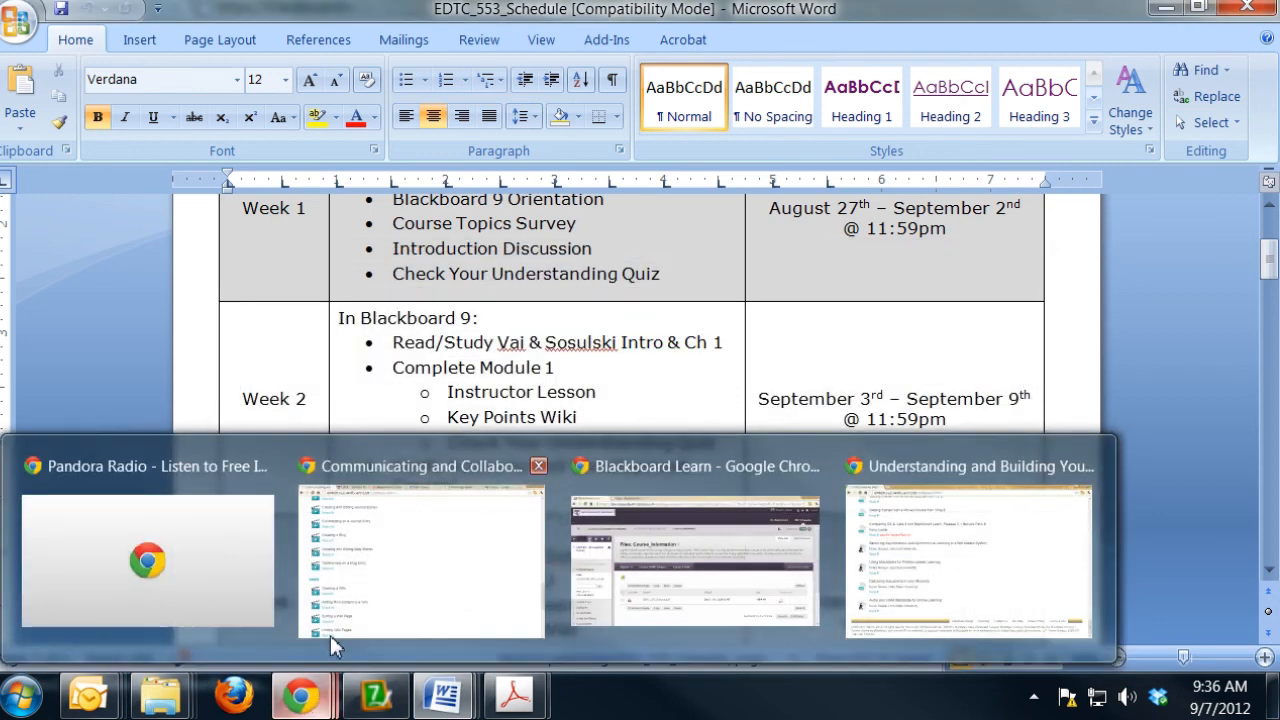
click(603, 606)
click(459, 168)
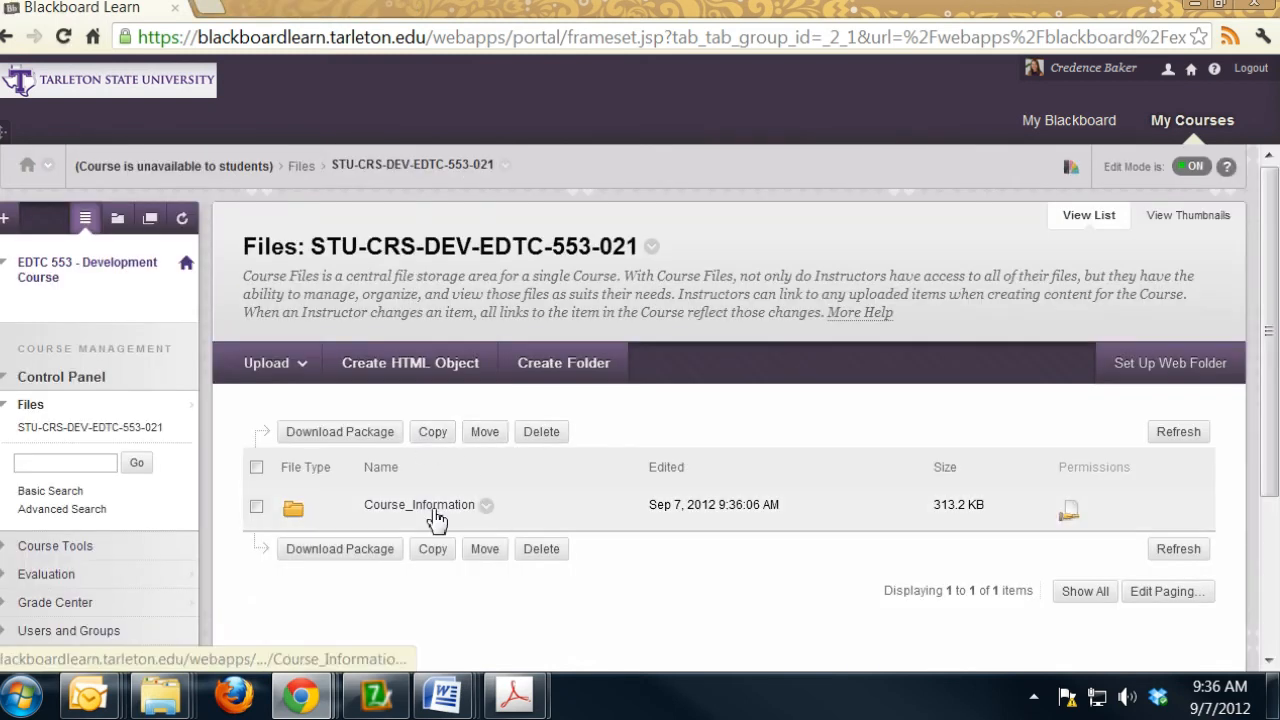
click(436, 512)
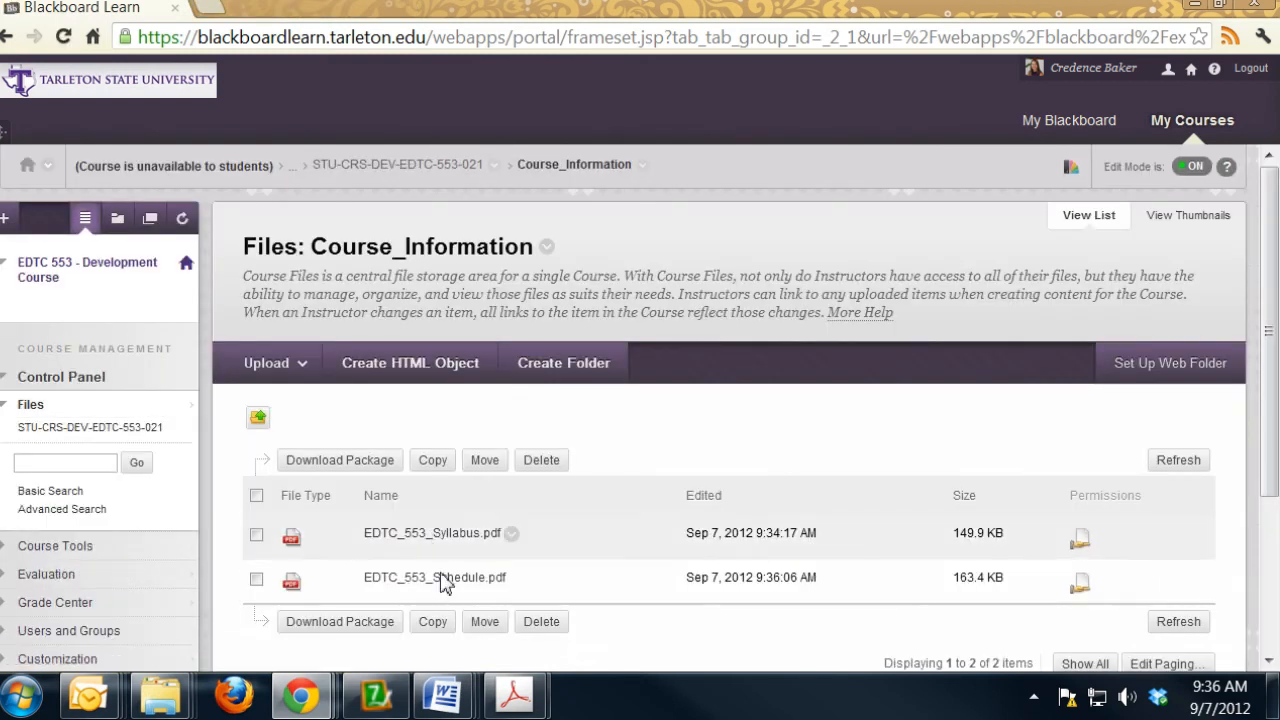
- Open a new Windows Explorer window, browse to the EDTC_553_Fall_2012 folder on the T: drive and move the window aside
key(super+e)
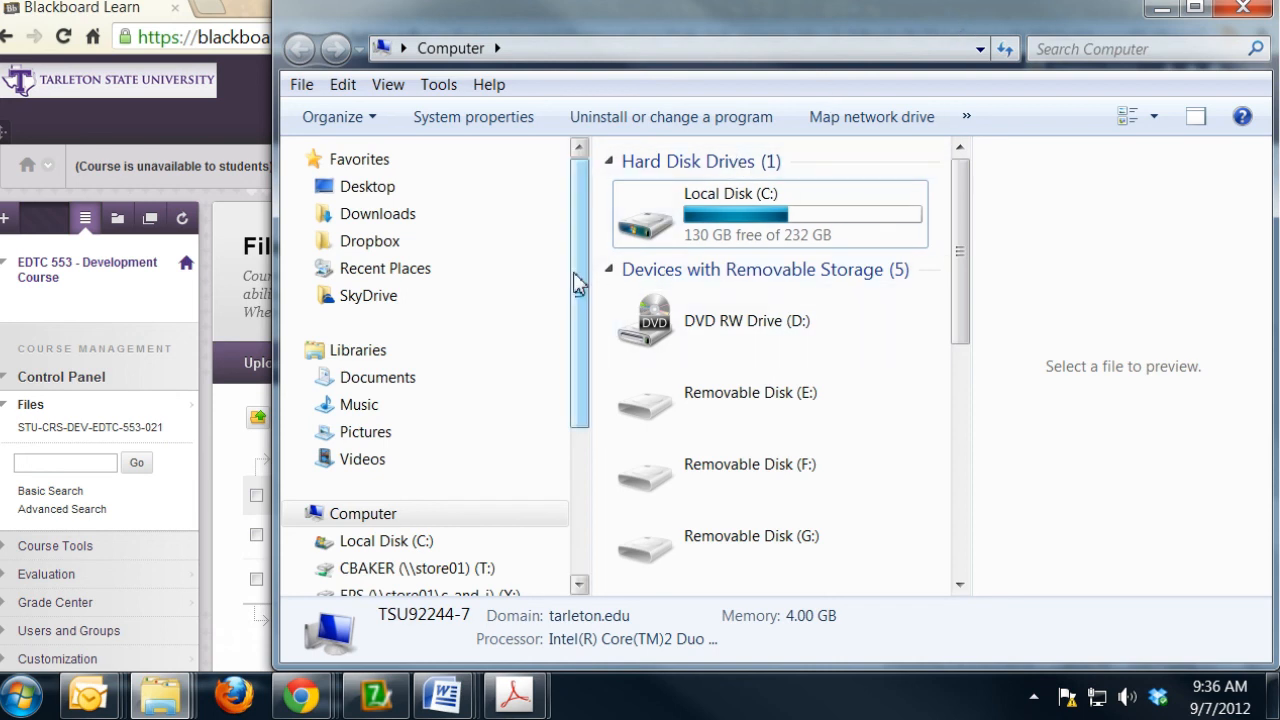
scroll(580, 337, down, 1)
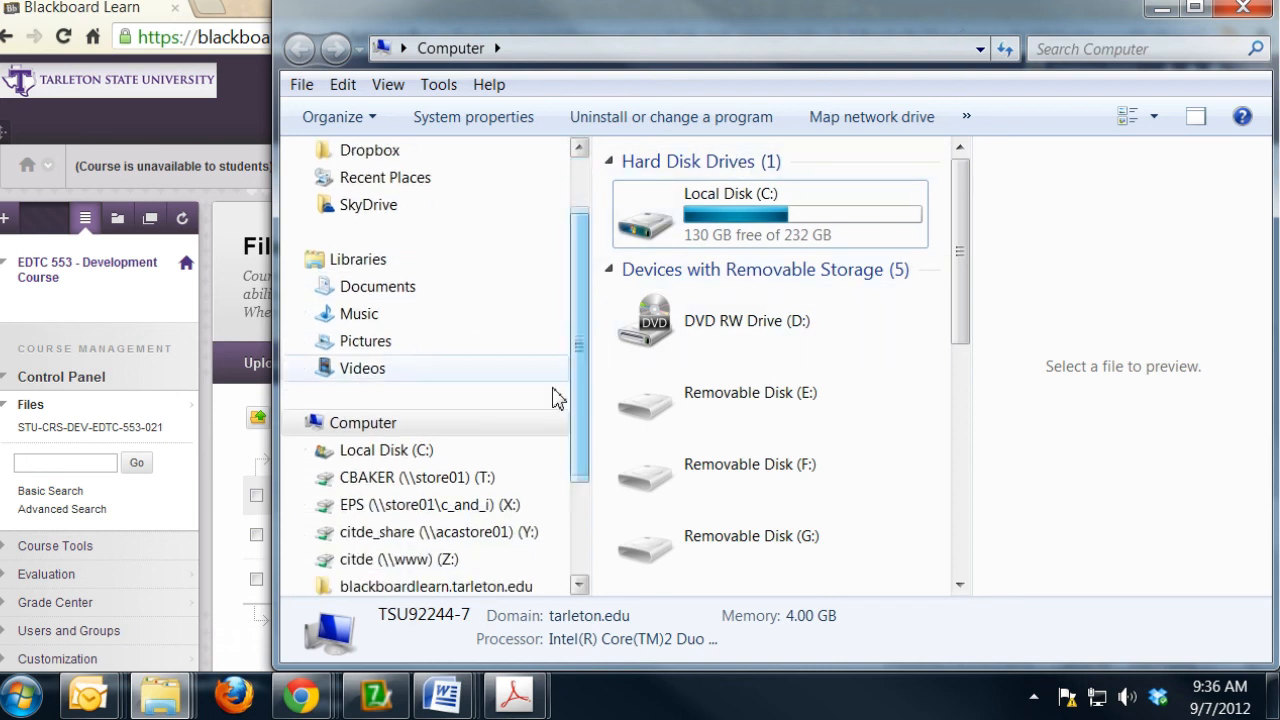
click(458, 479)
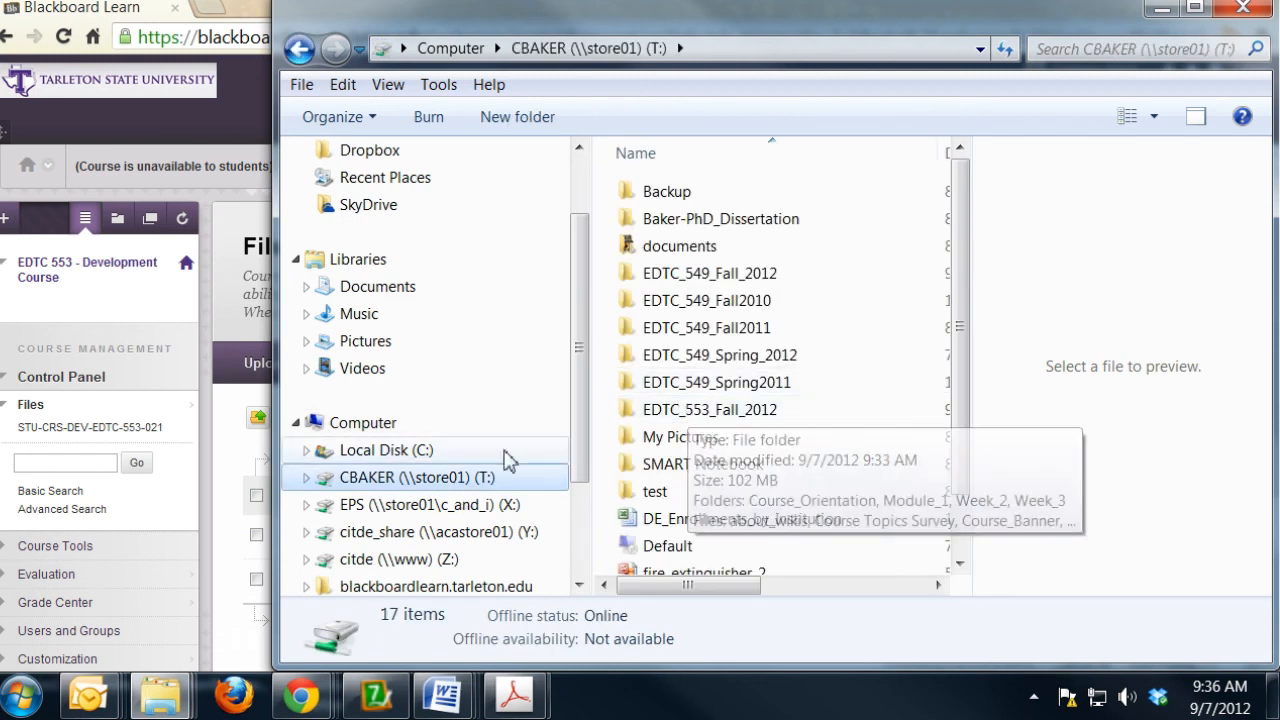
double_click(745, 414)
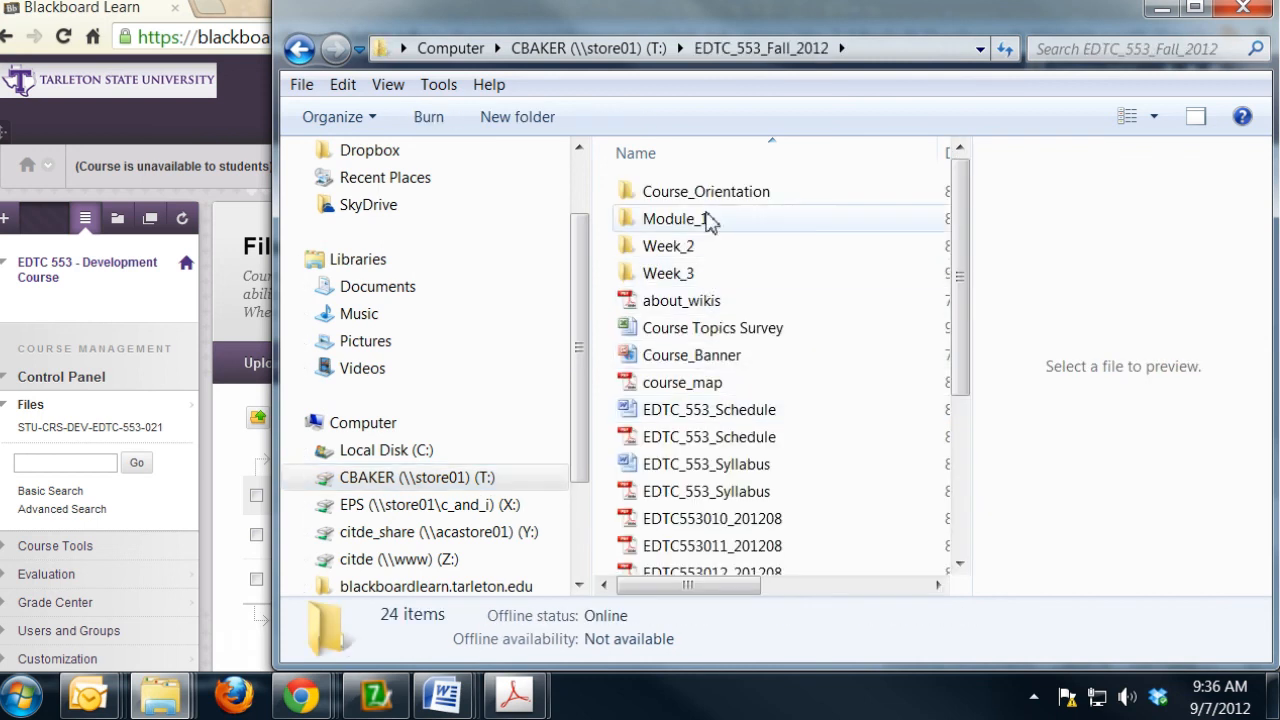
drag(843, 19, 550, 20)
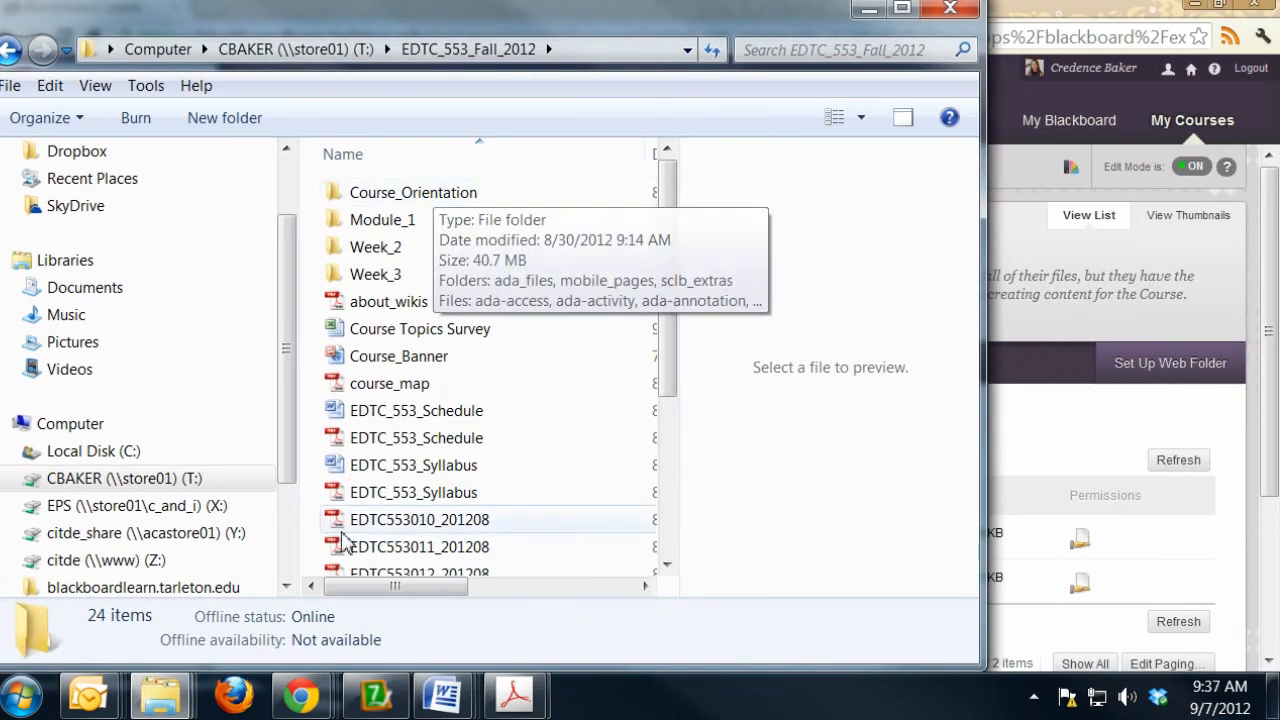
- Bring up the Course_Information web folder window, go up to STU-CRS-DEV-EDTC-553-021, and shrink and place it beside the EDTC_553_Fall_2012 window
mouse_move(160, 693)
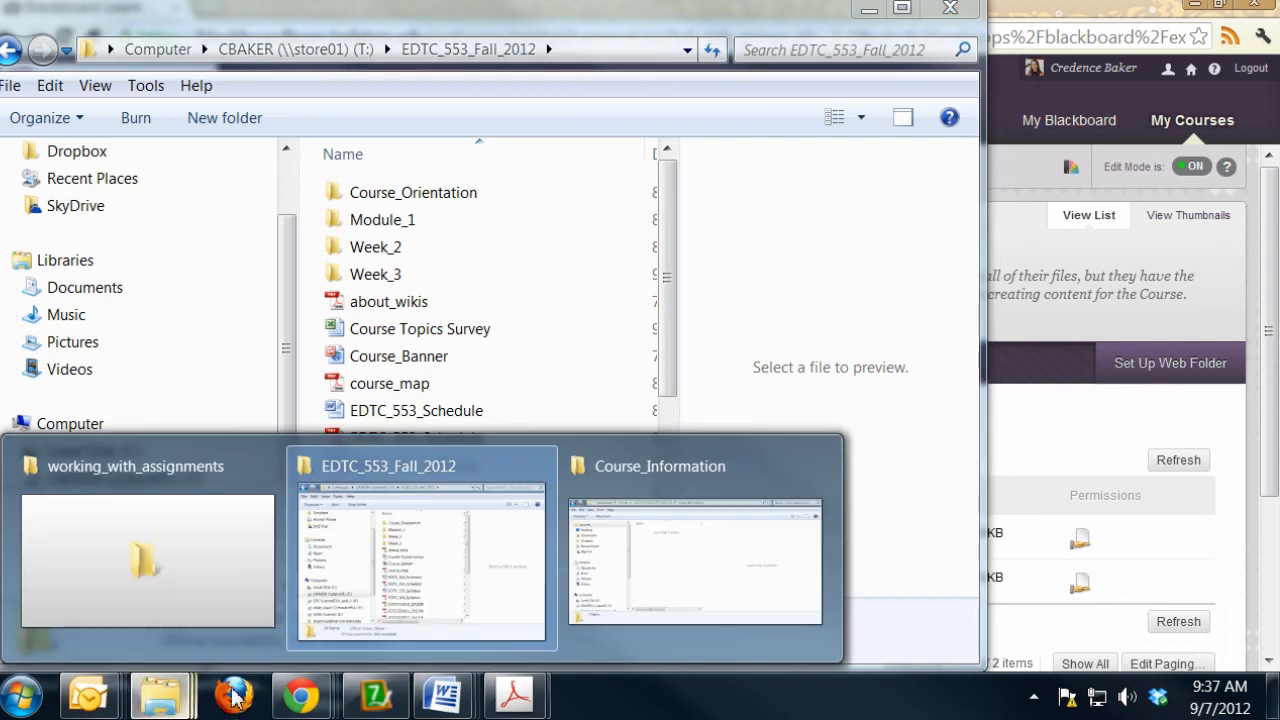
click(643, 605)
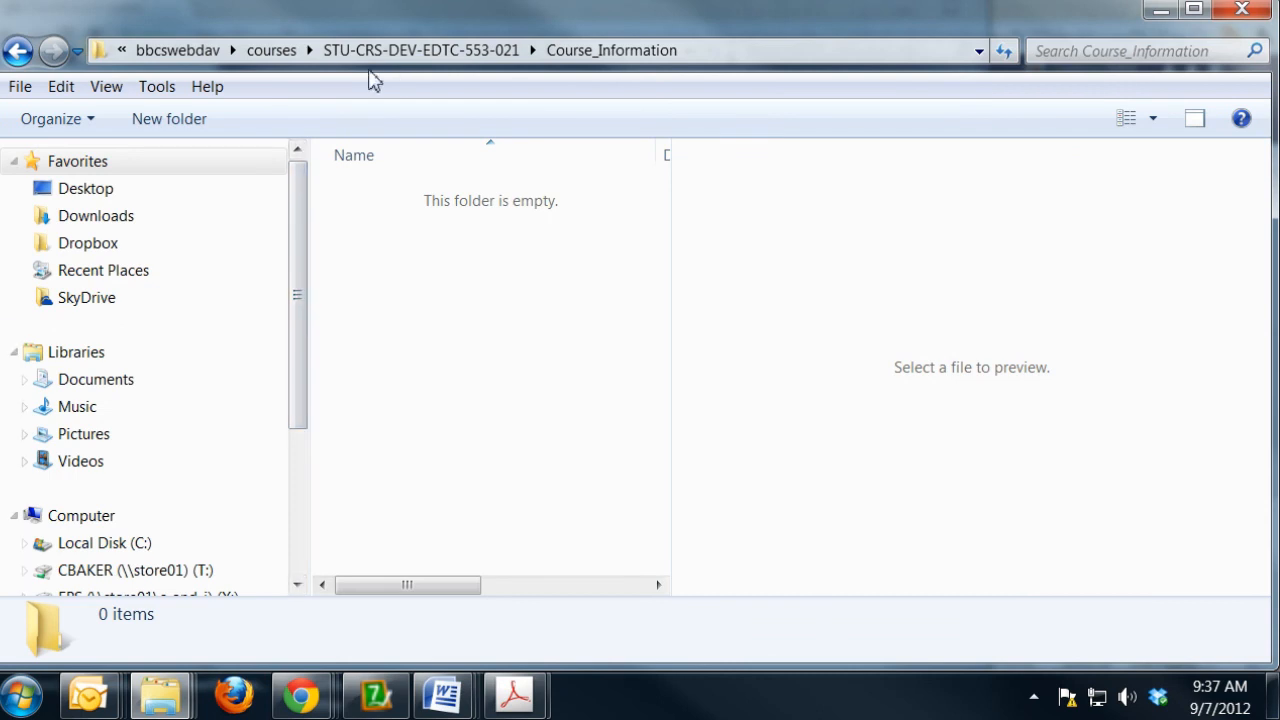
click(398, 55)
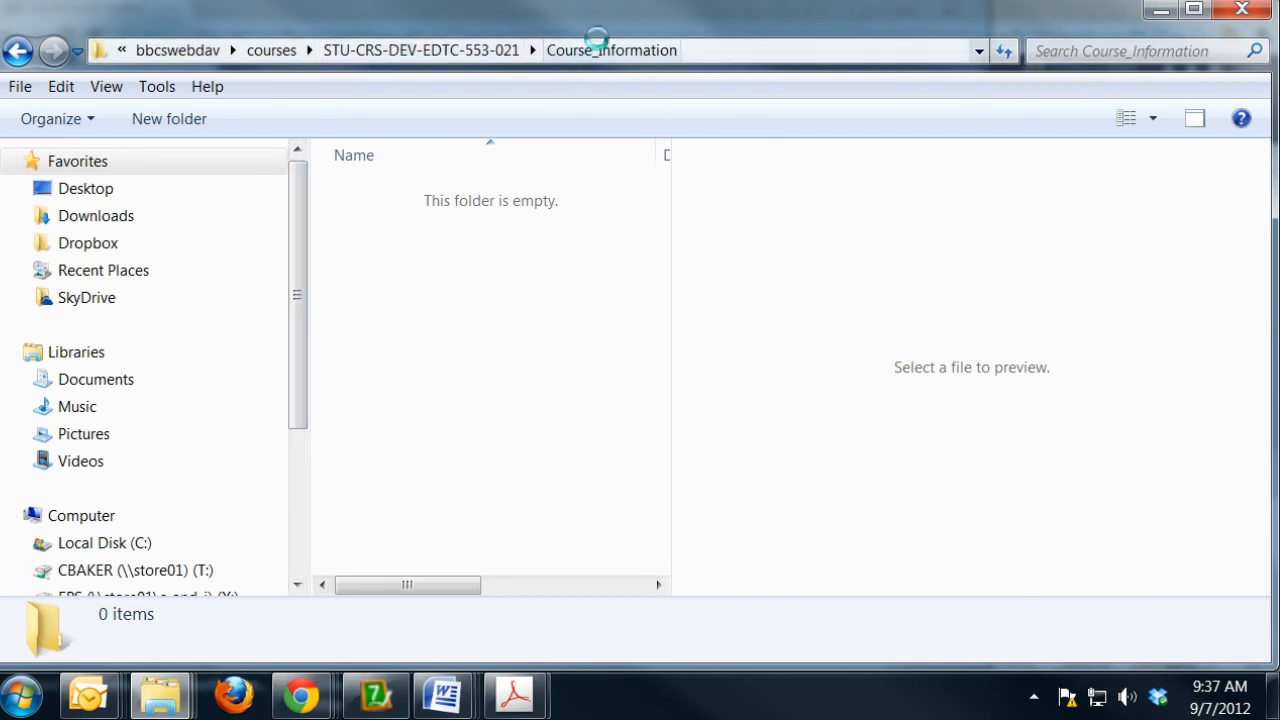
drag(1272, 672, 835, 625)
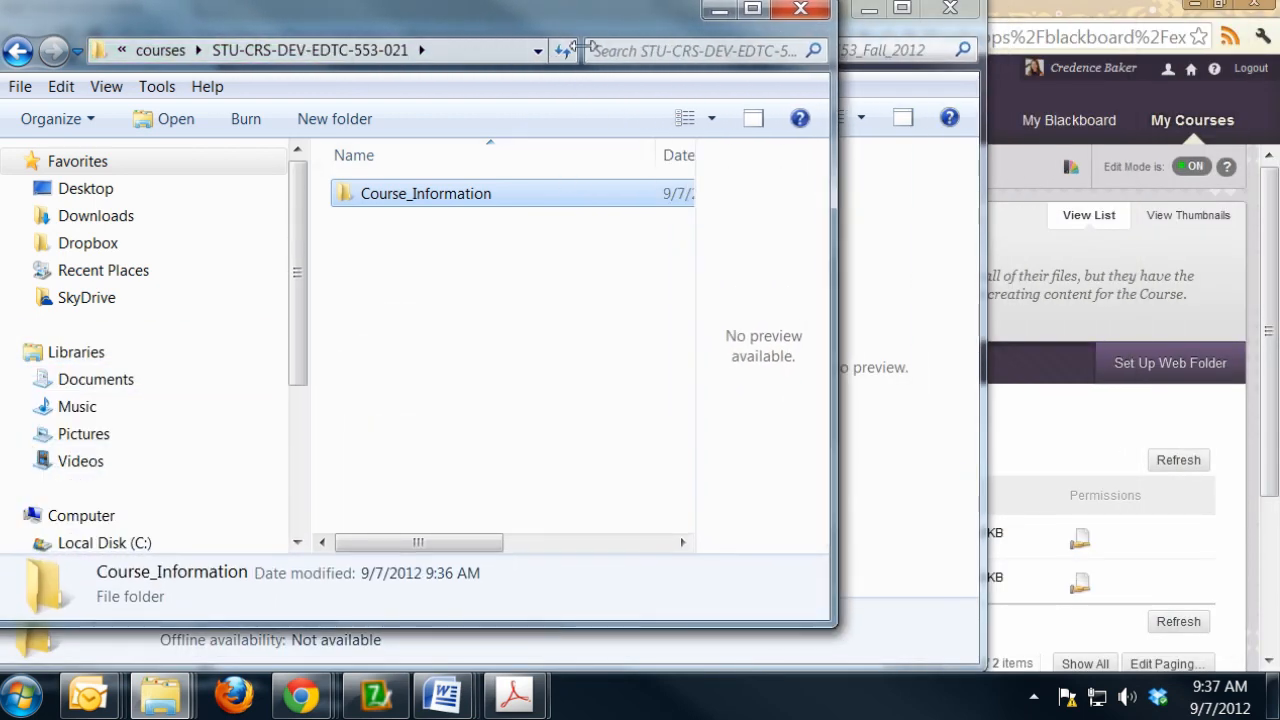
drag(557, 30, 1039, 76)
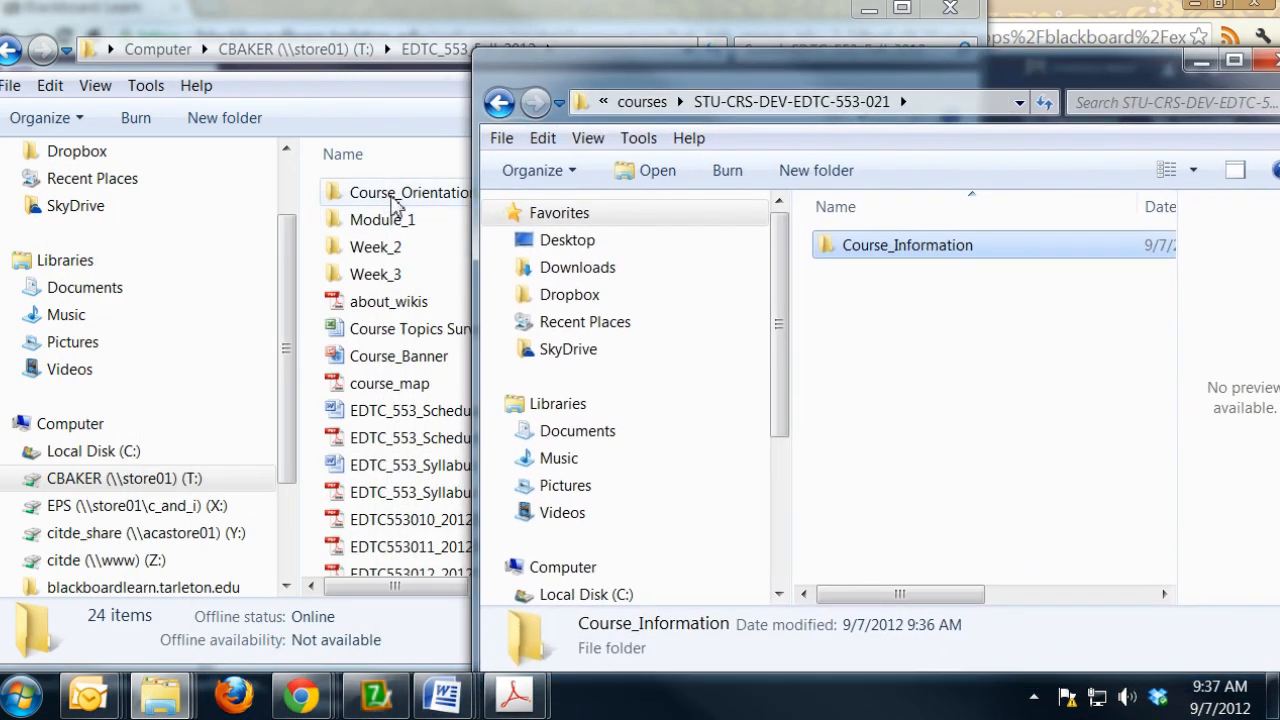
- Copy the Course_Orientation folder from EDTC_553_Fall_2012 into the STU-CRS-DEV-EDTC-553-021 web folder
click(396, 203)
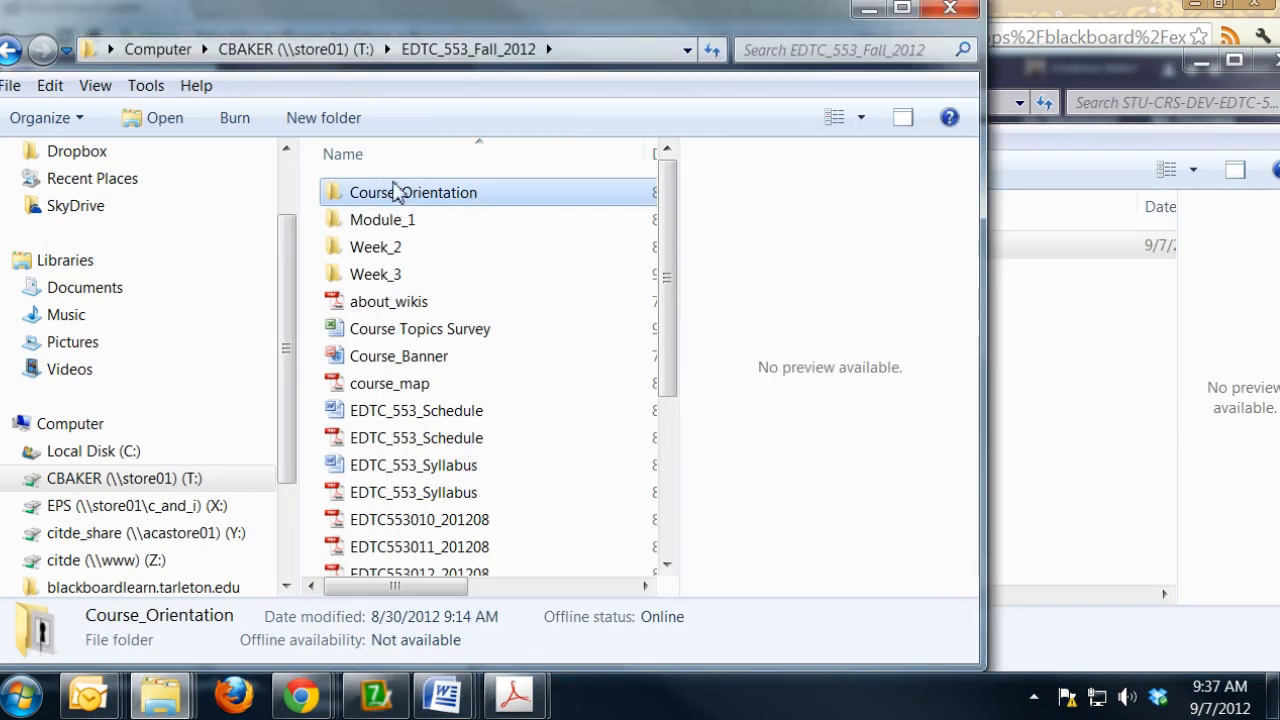
click(1037, 80)
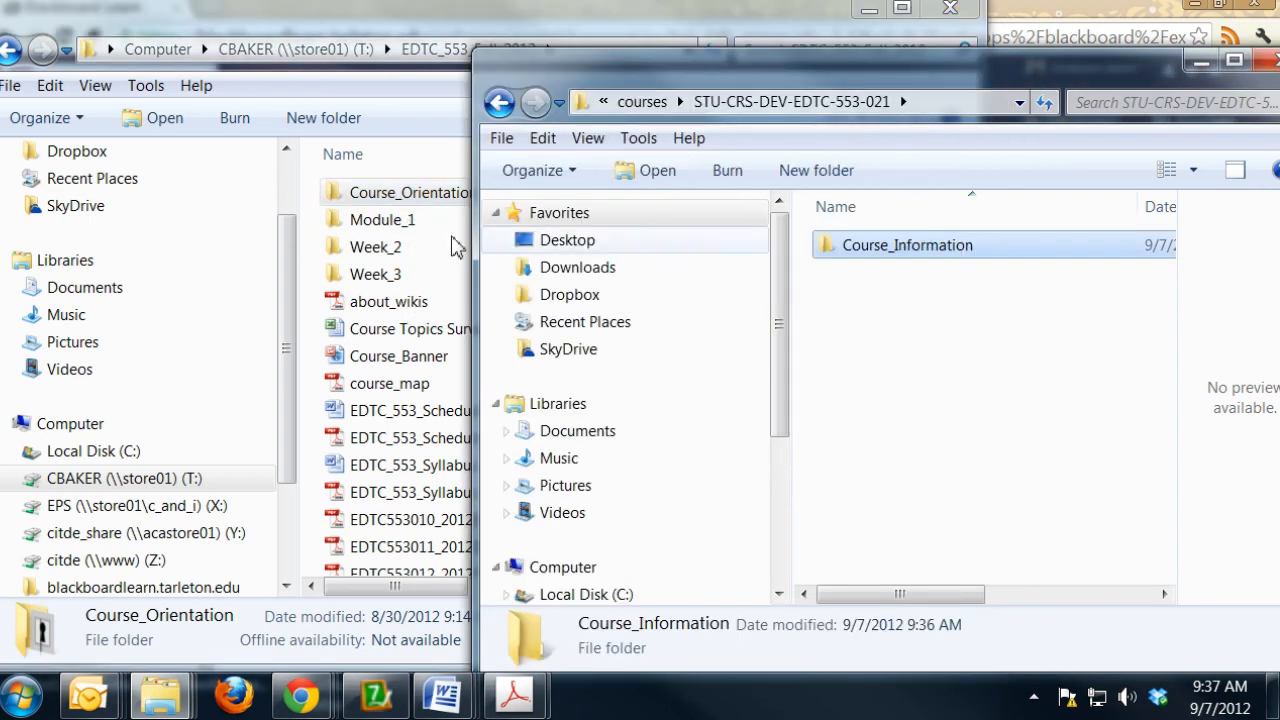
drag(398, 200, 921, 400)
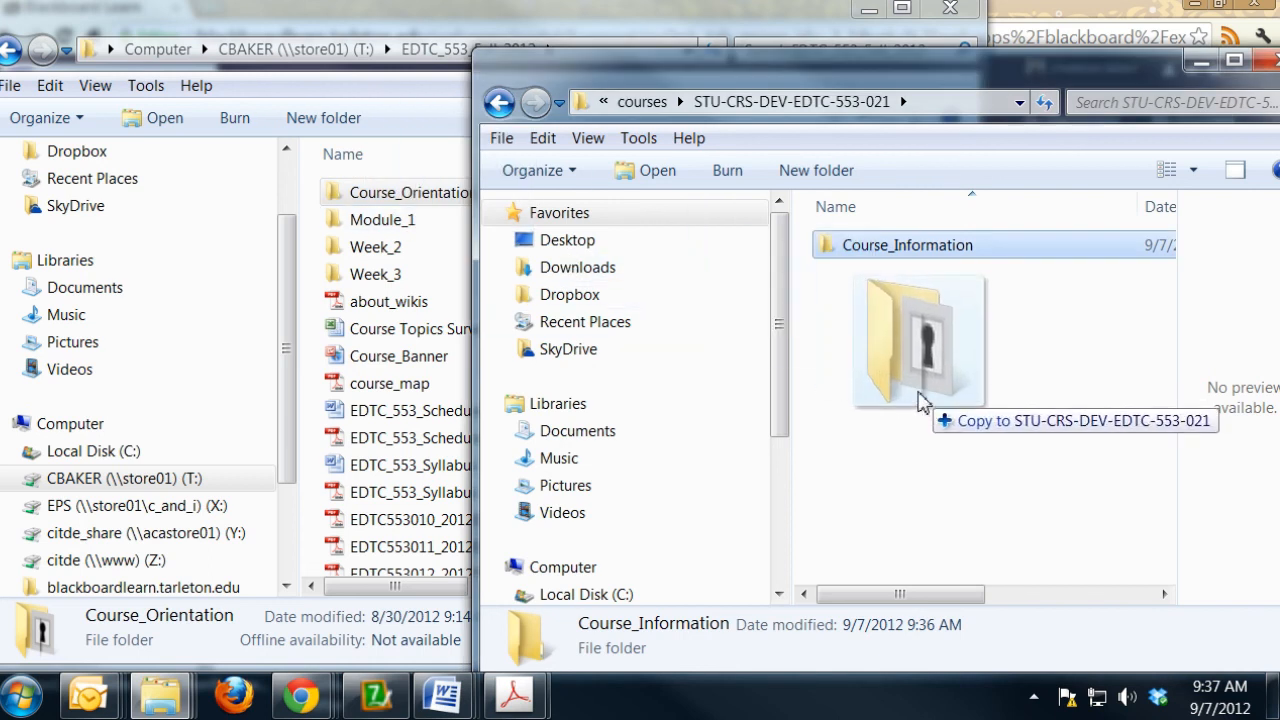
drag(921, 400, 923, 403)
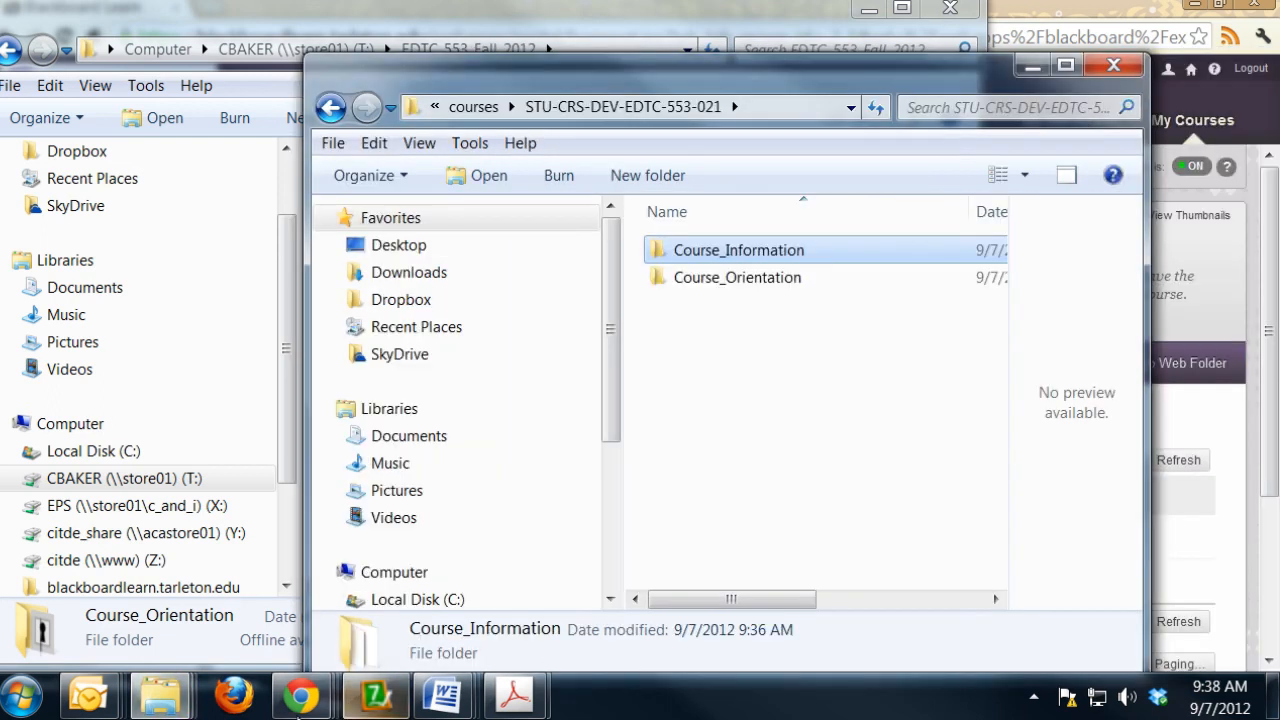
- Switch to the Blackboard Learn page, open the top-level STU-CRS-DEV-EDTC-553-021 course files to check the folders, and show the upload options
mouse_move(297, 703)
click(695, 560)
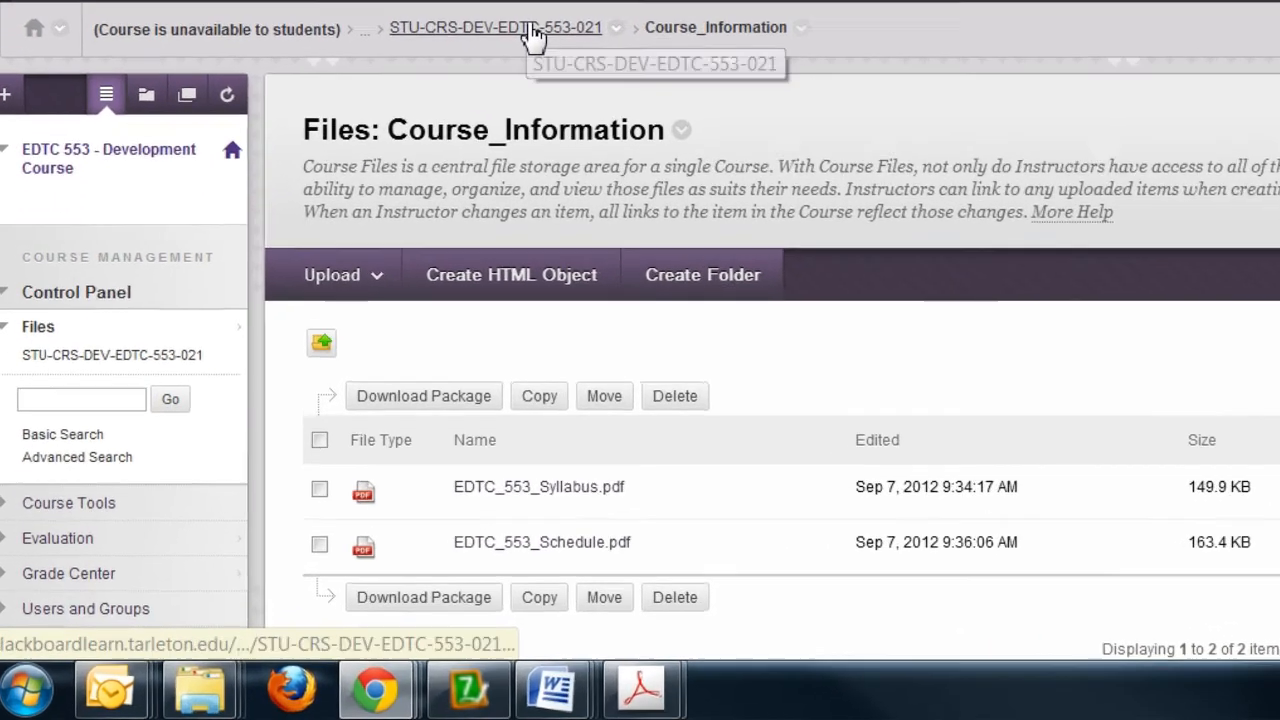
click(430, 166)
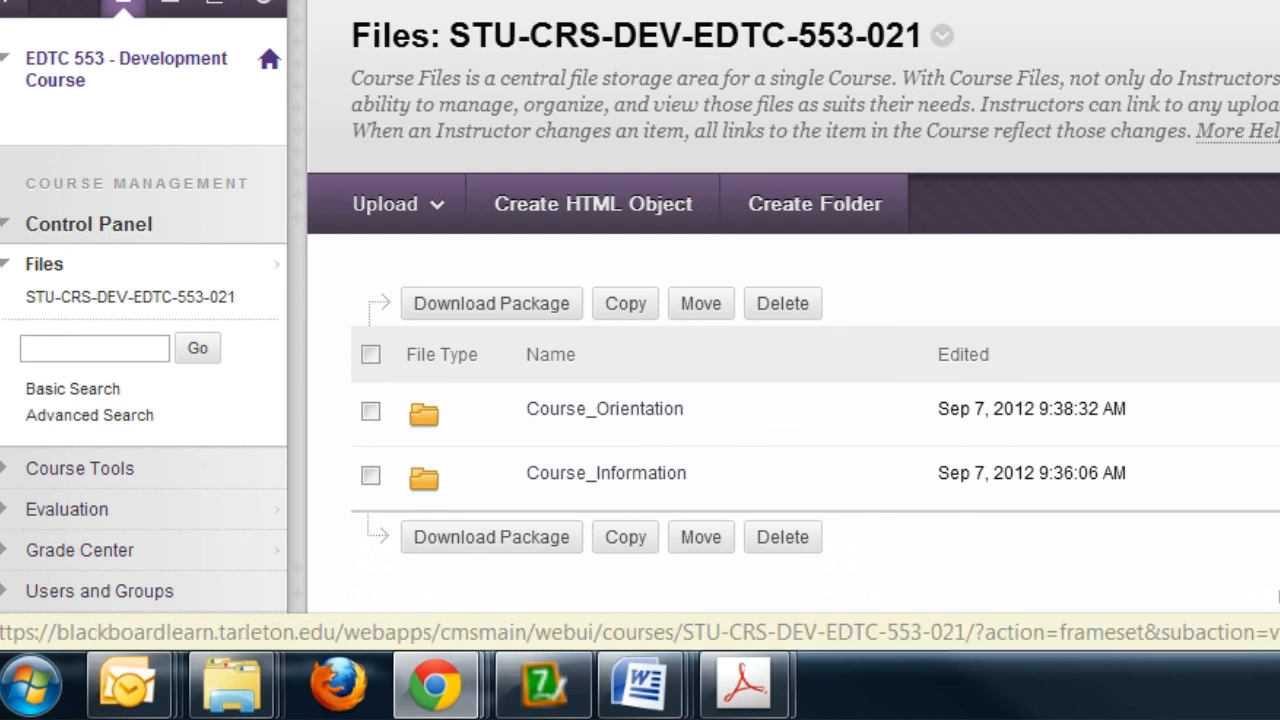
click(439, 226)
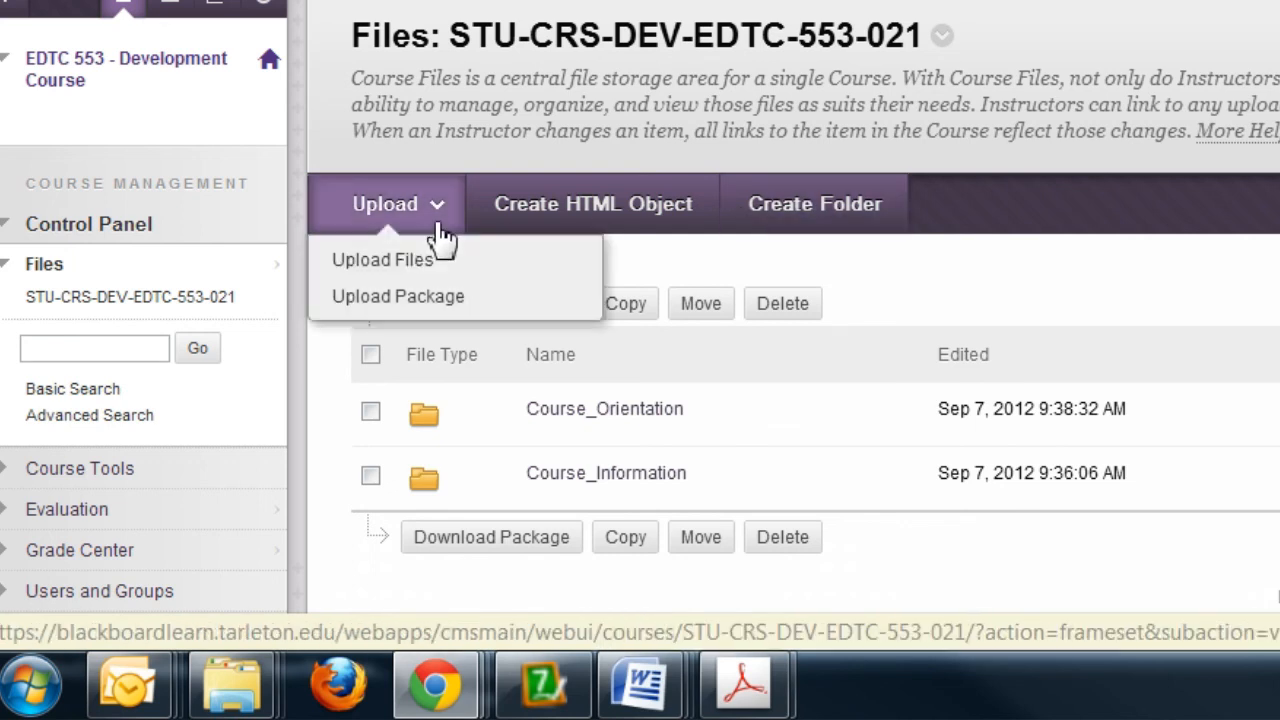